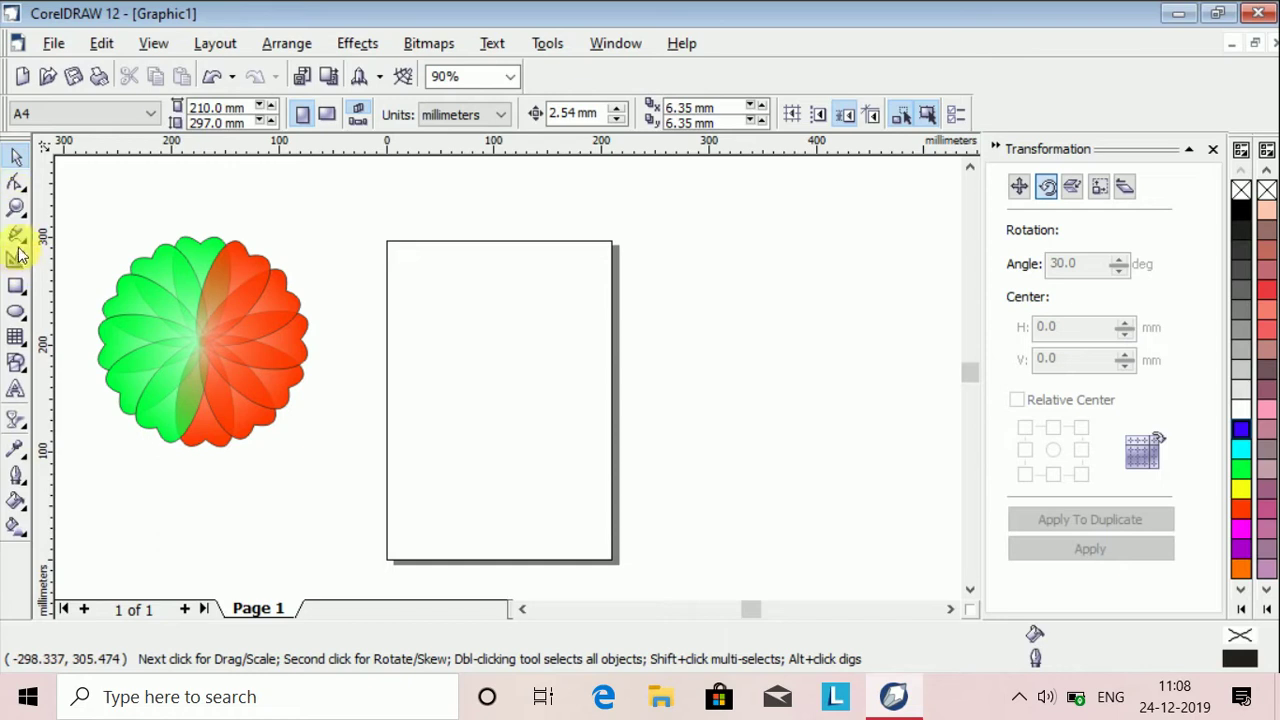
pyautogui.click(16, 233)
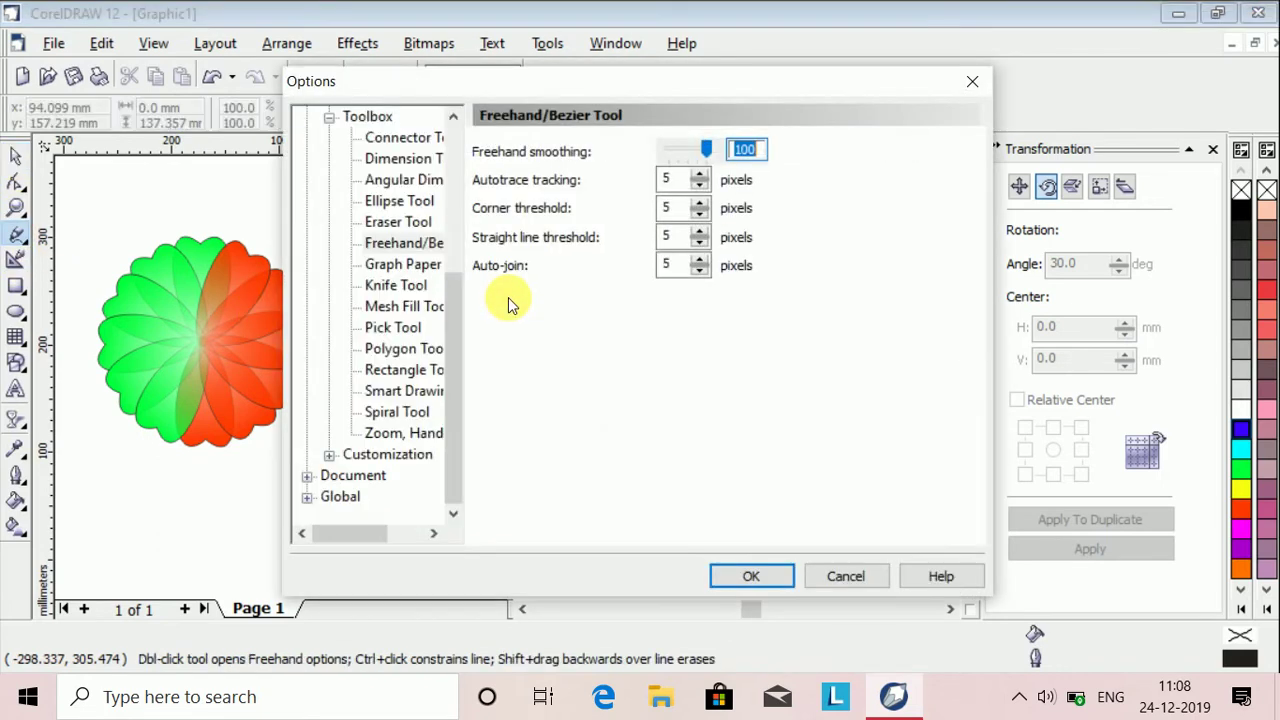
pyautogui.click(751, 576)
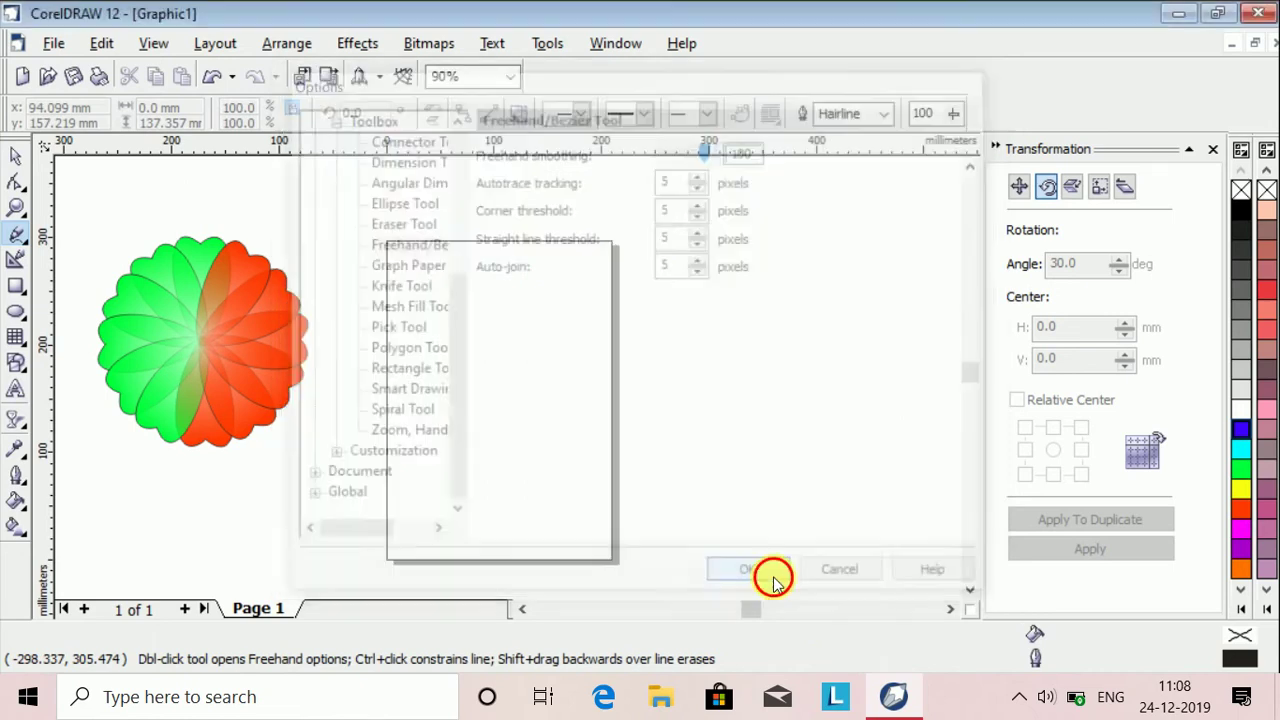
pyautogui.click(513, 298)
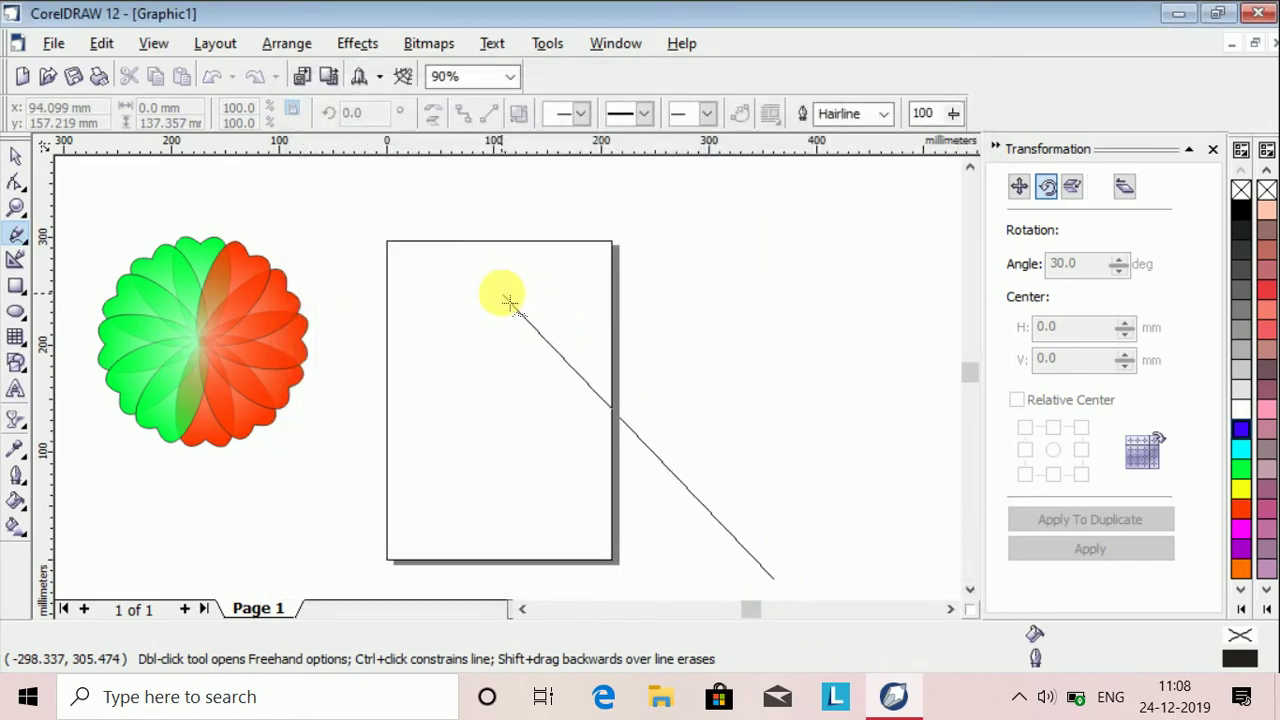
pyautogui.click(782, 587)
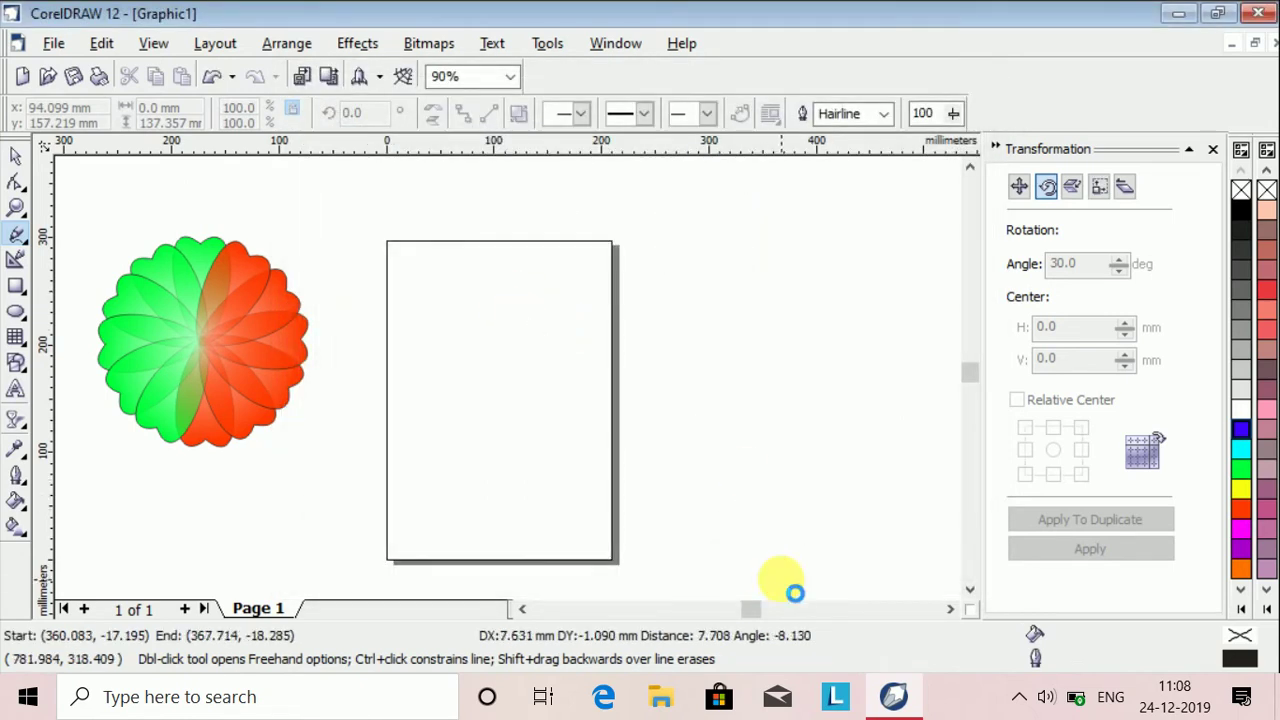
pyautogui.press('F10')
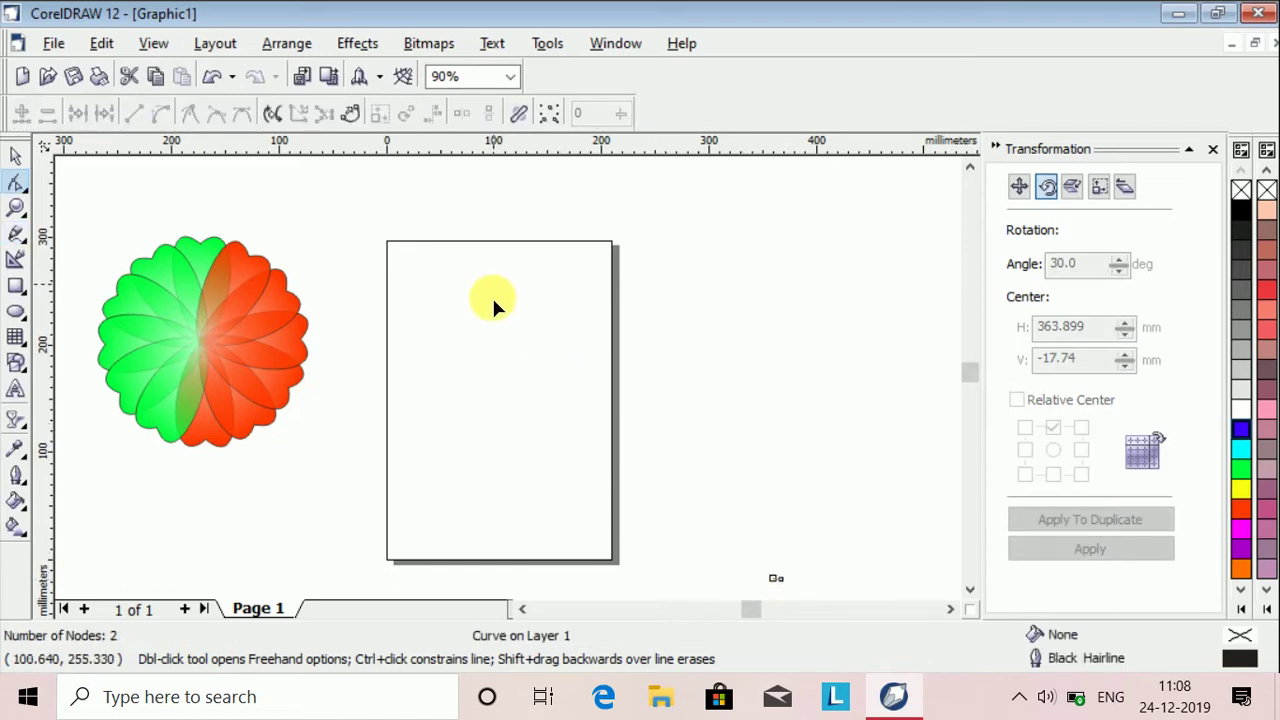
pyautogui.click(16, 233)
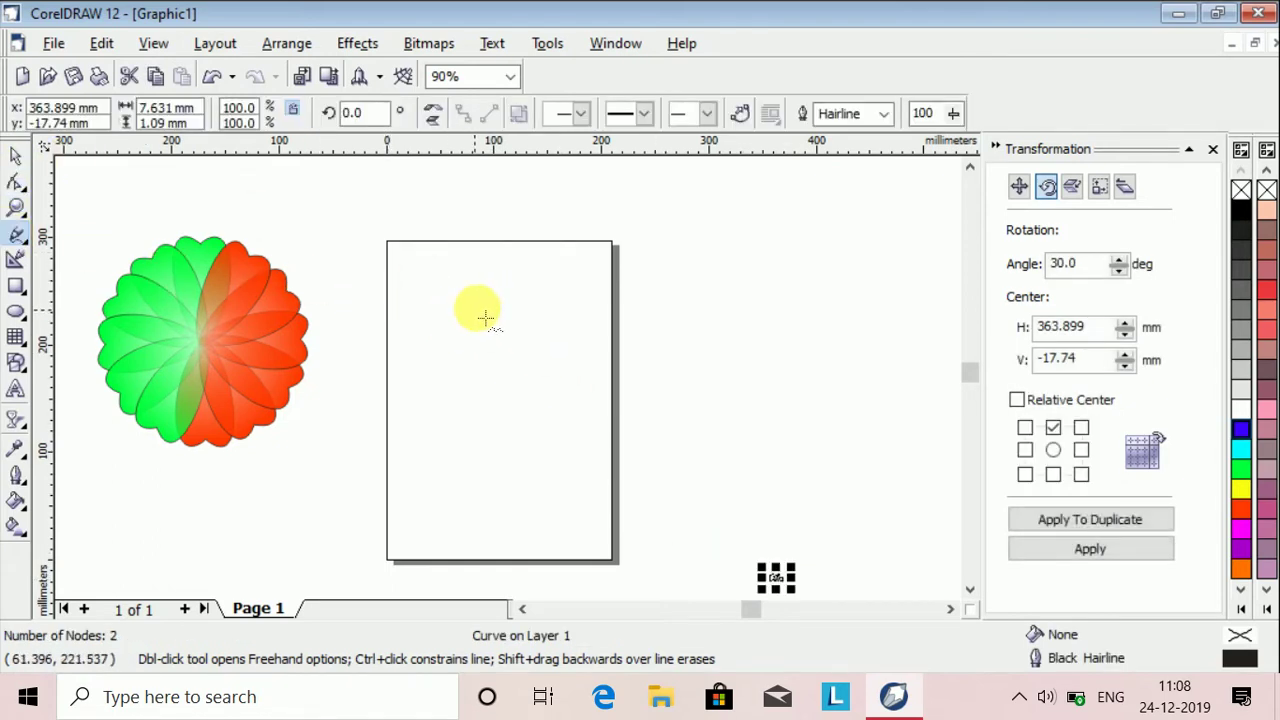
pyautogui.press('Delete')
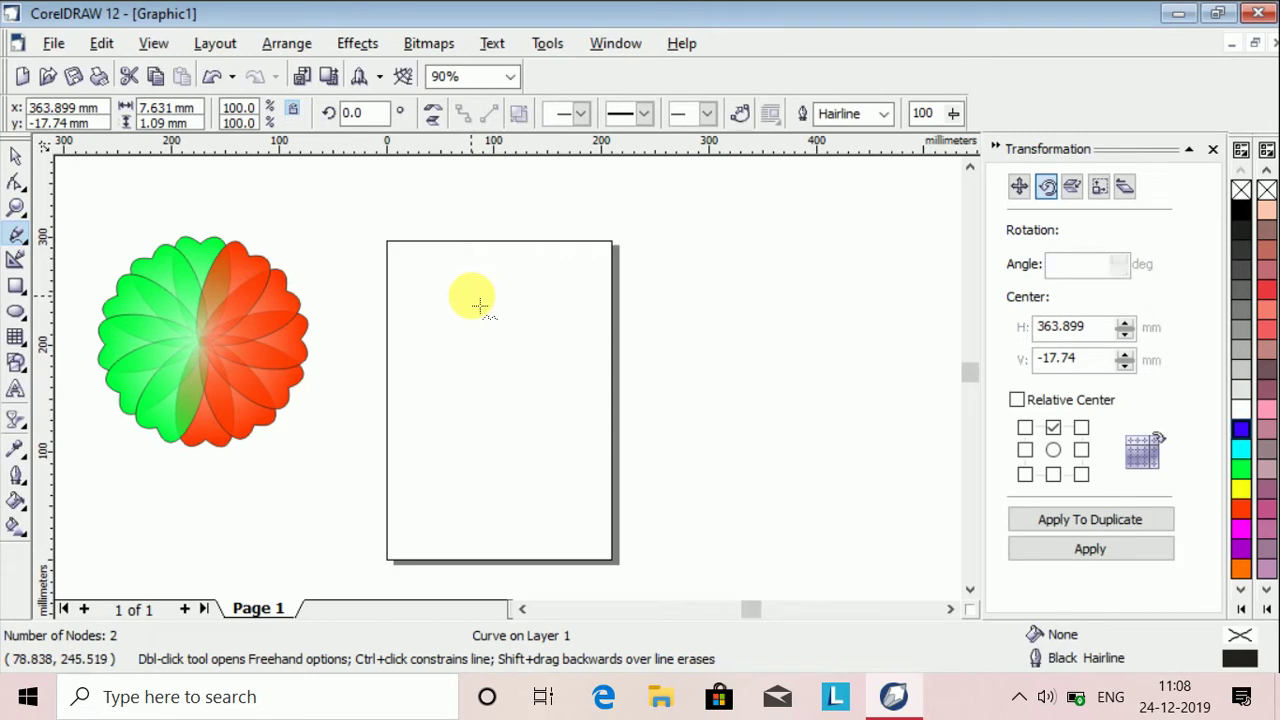
# Draw a nearly vertical freehand line about 138 mm long on the page and close it with a second line back to its start node.
pyautogui.click(477, 314)
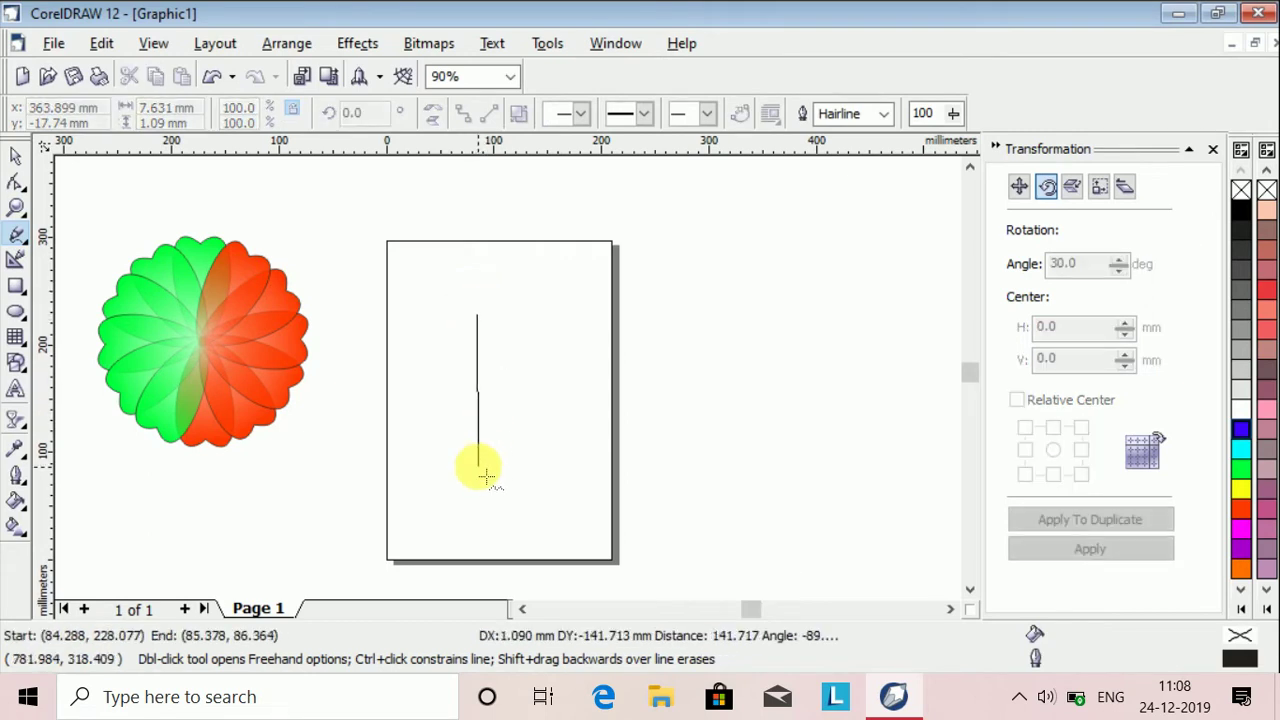
pyautogui.click(477, 464)
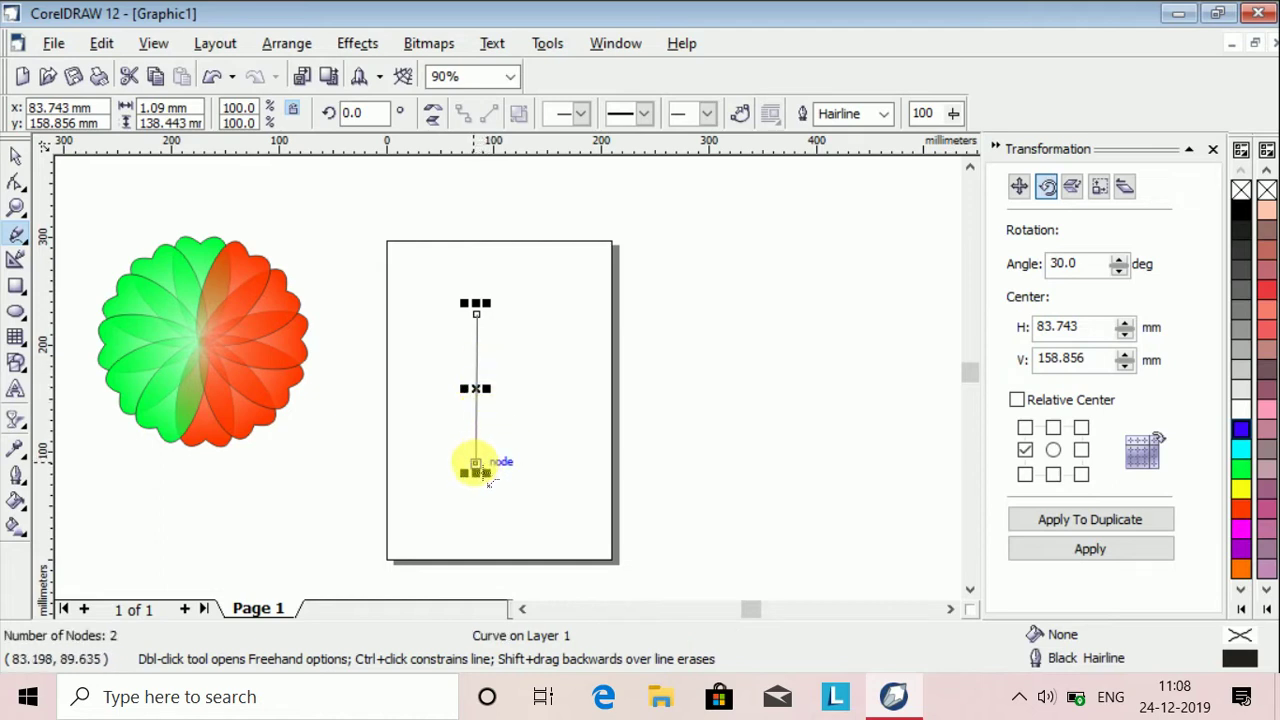
pyautogui.click(476, 464)
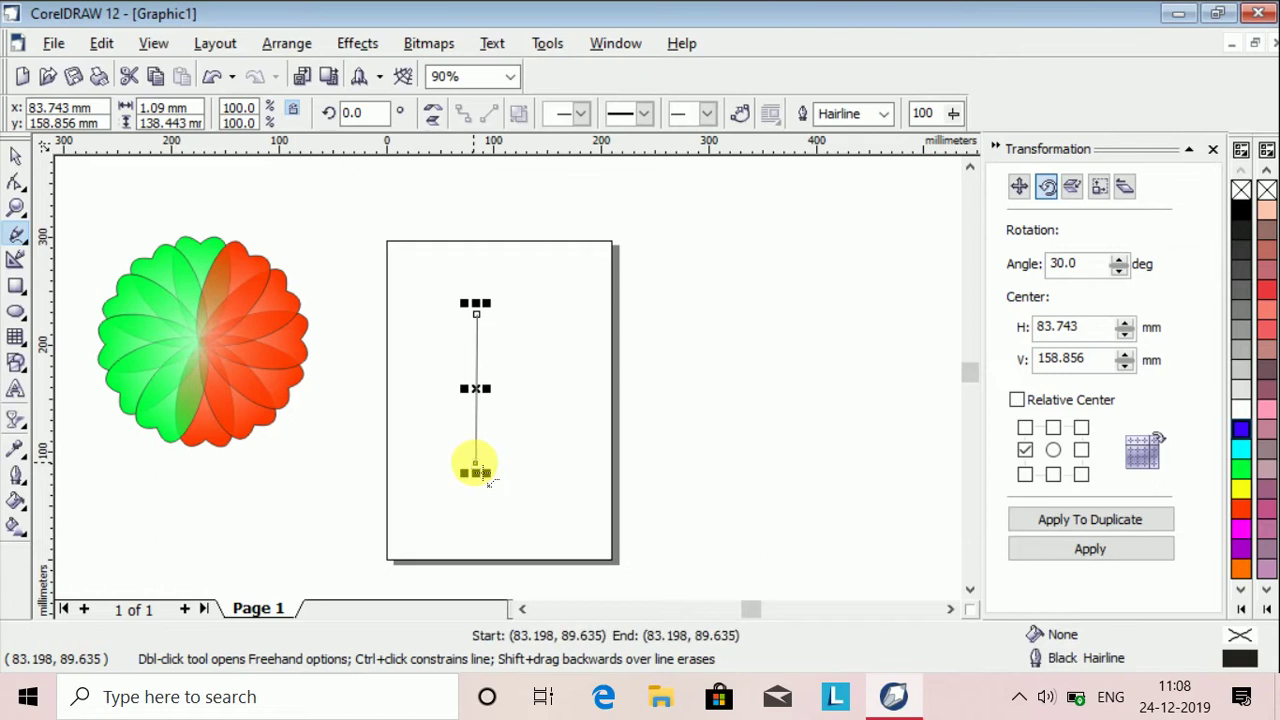
pyautogui.click(476, 316)
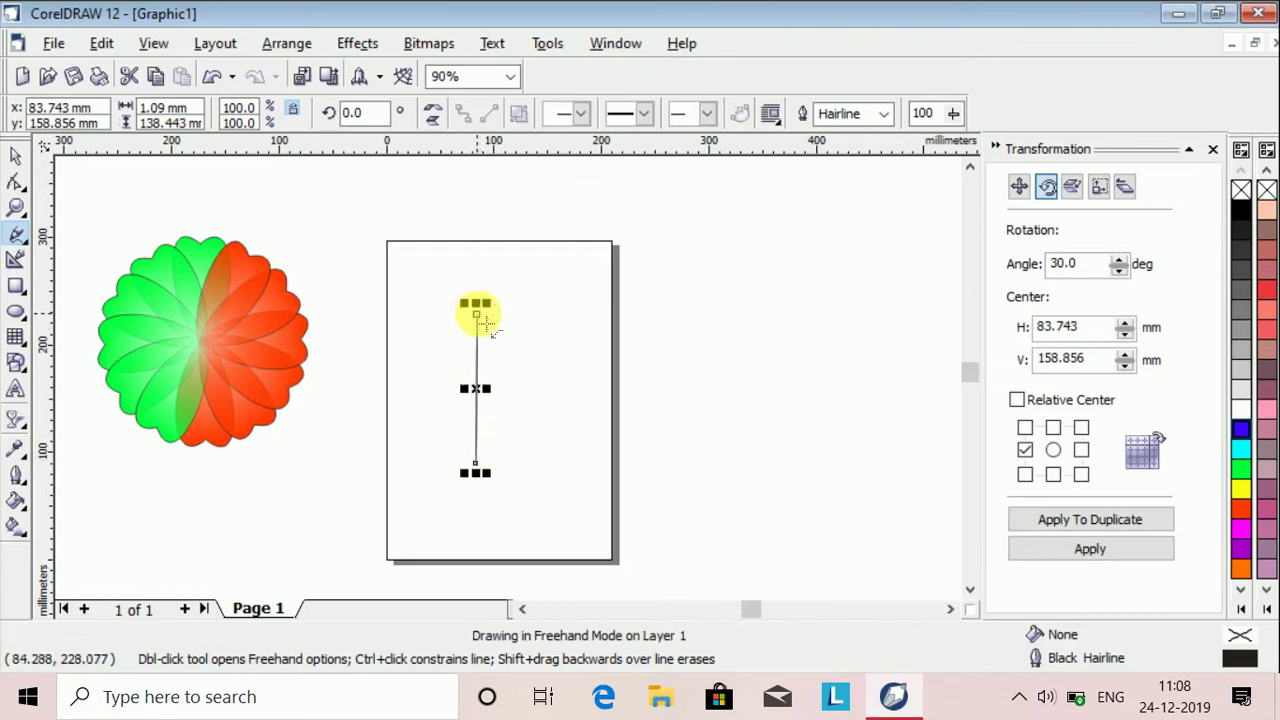
pyautogui.click(478, 316)
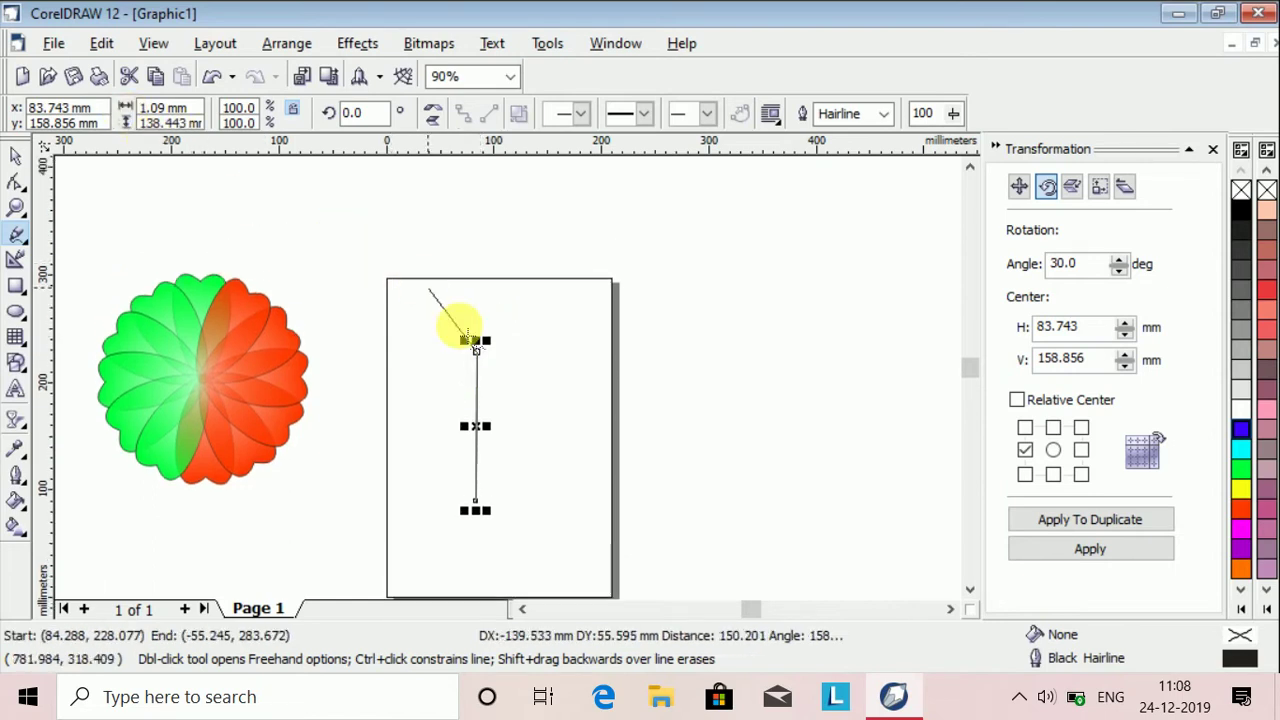
pyautogui.click(476, 352)
pyautogui.click(477, 352)
pyautogui.click(478, 352)
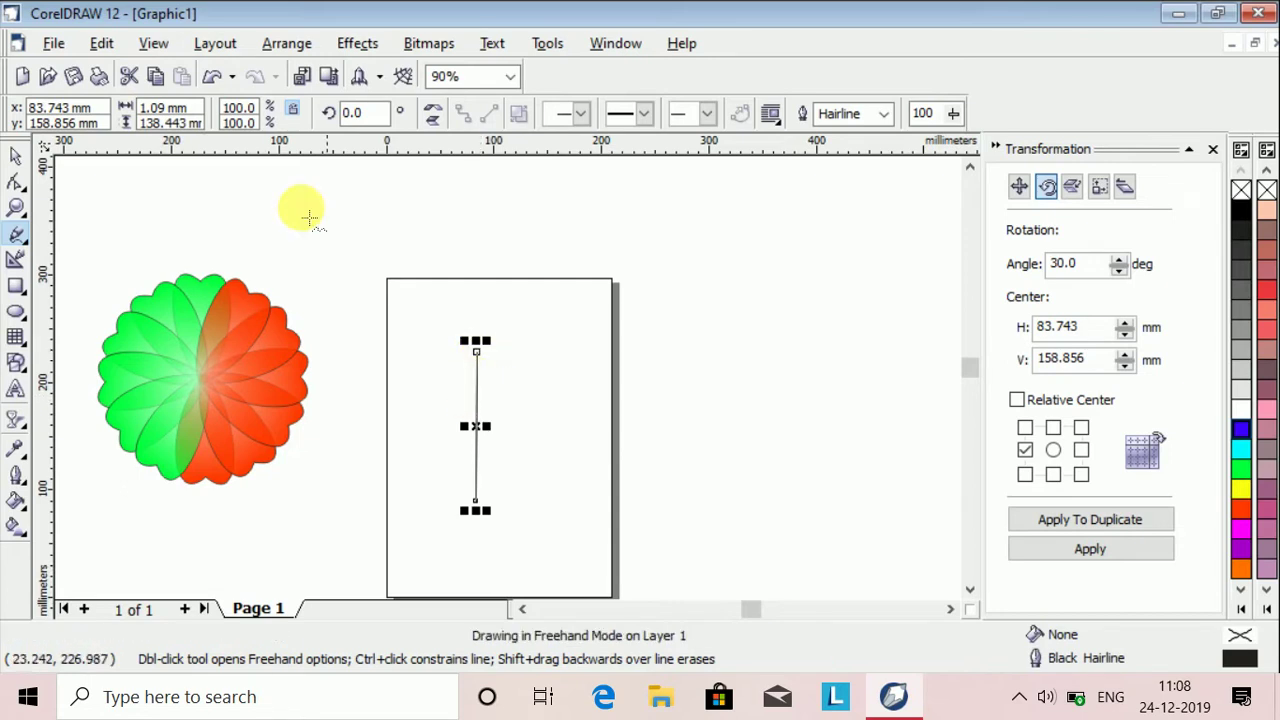
# Select both nodes of the closed line for shape editing and convert its segments to curves.
pyautogui.click(16, 156)
pyautogui.click(17, 184)
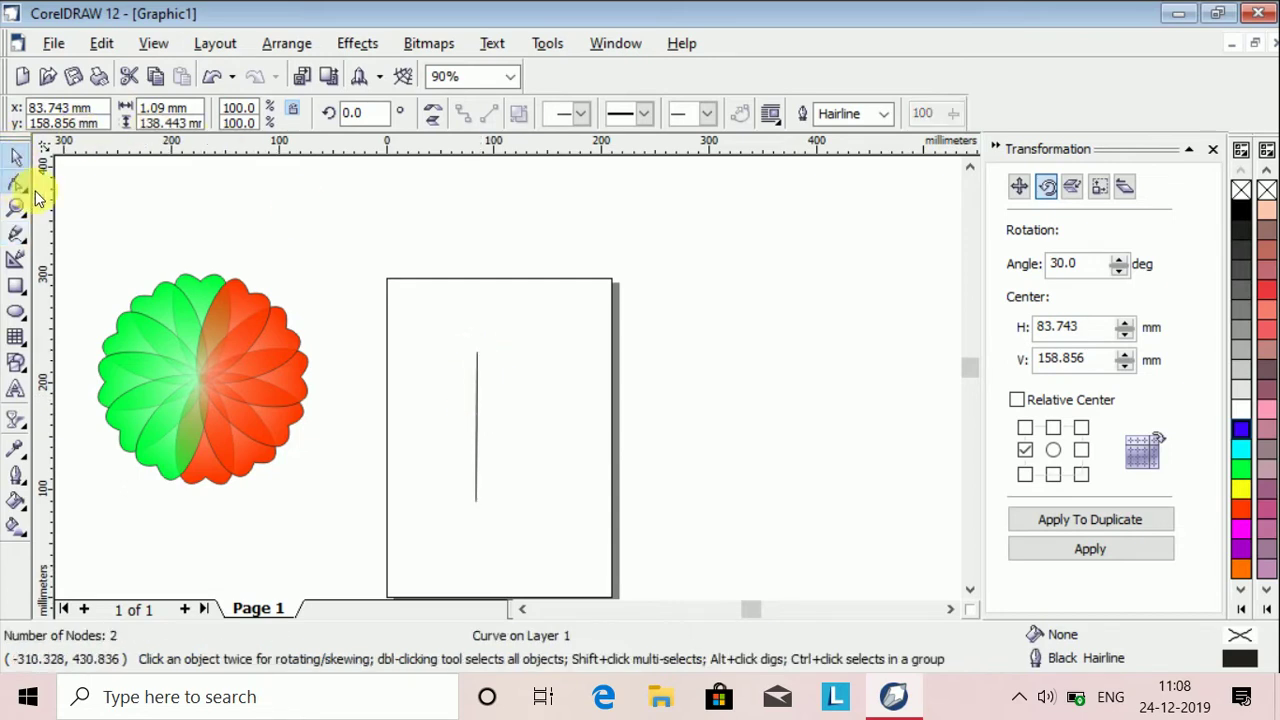
pyautogui.moveTo(450, 328); pyautogui.dragTo(520, 545)
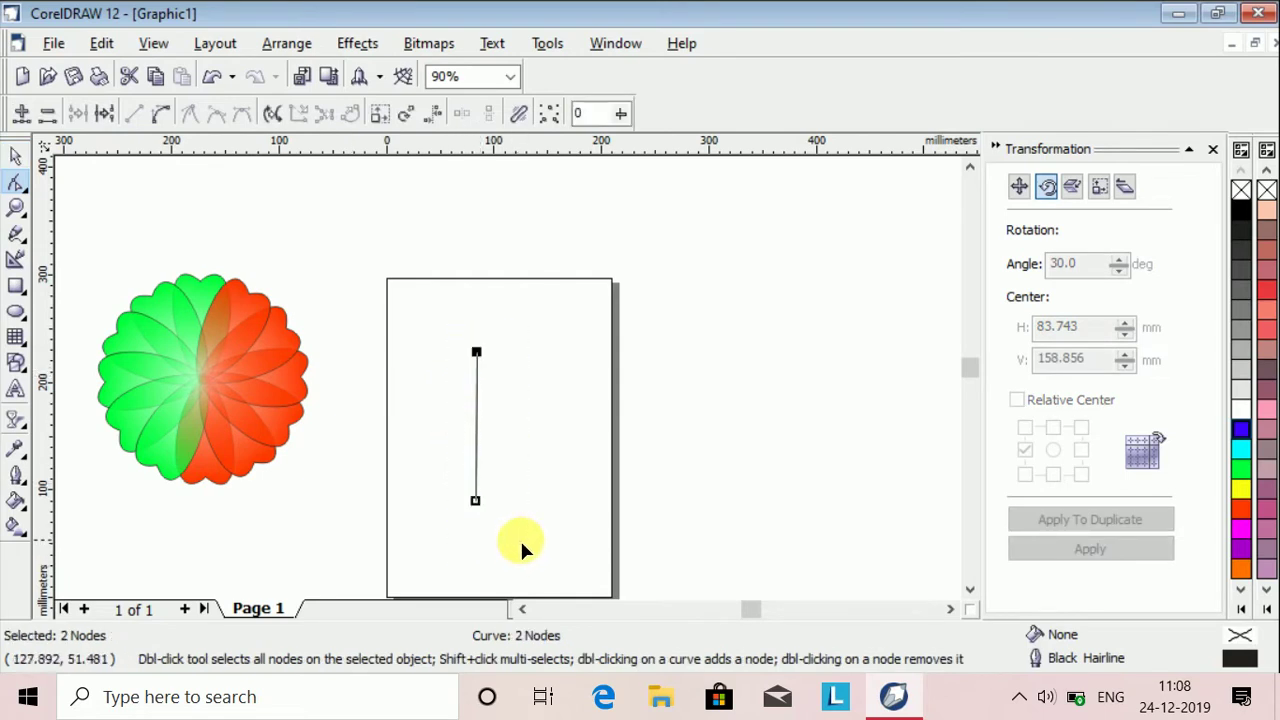
pyautogui.click(163, 114)
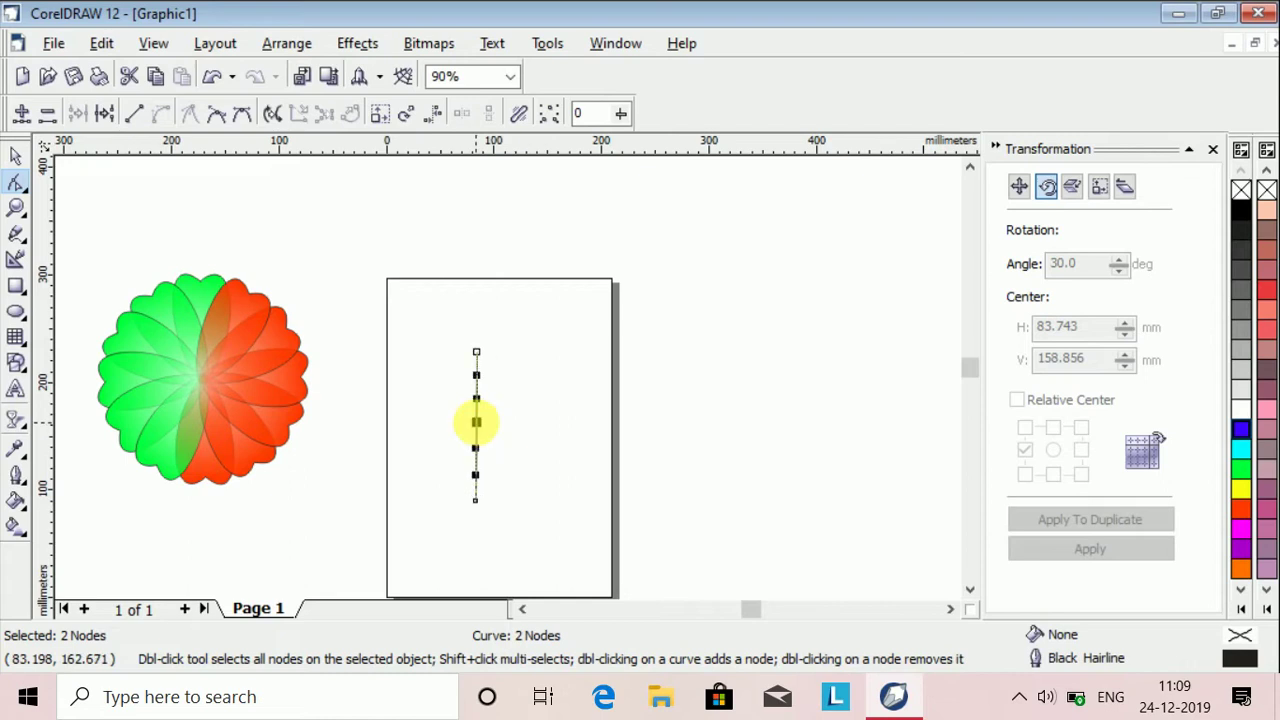
# Bend the two overlapping segments outward to opposite sides into a pointed leaf shape, removing the extra middle nodes.
pyautogui.doubleClick(477, 432)
pyautogui.doubleClick(476, 427)
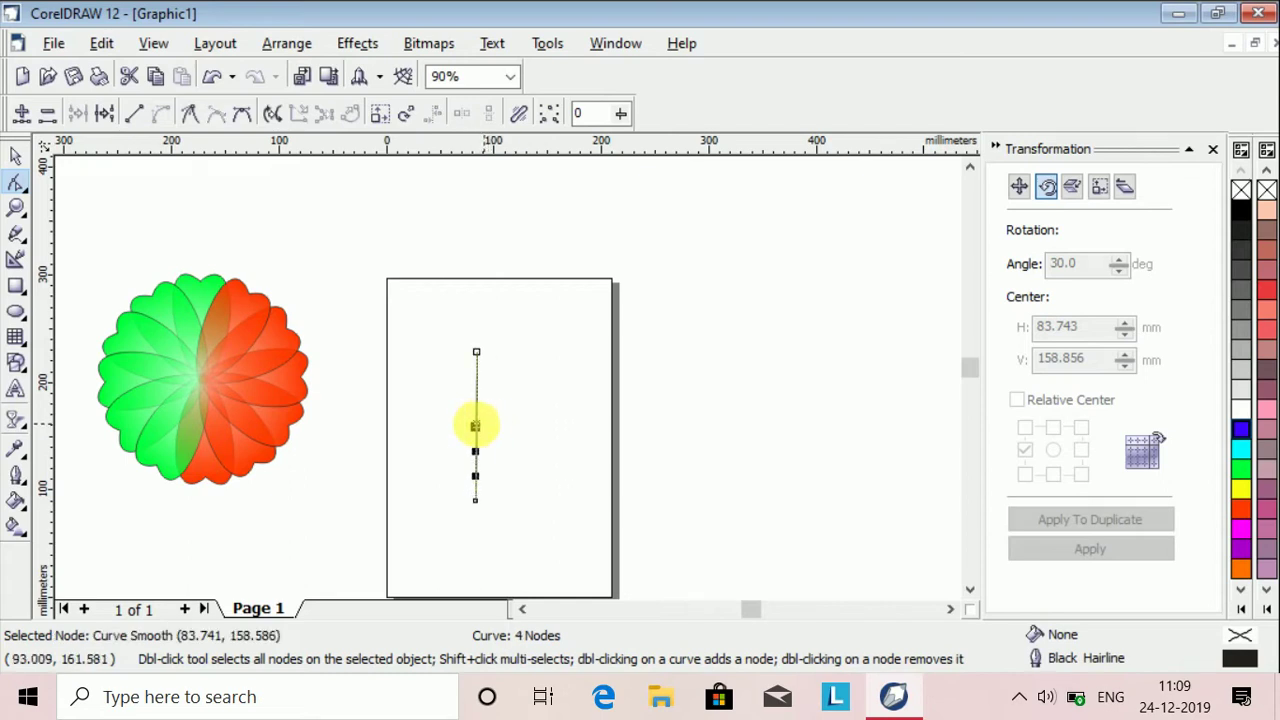
pyautogui.doubleClick(476, 426)
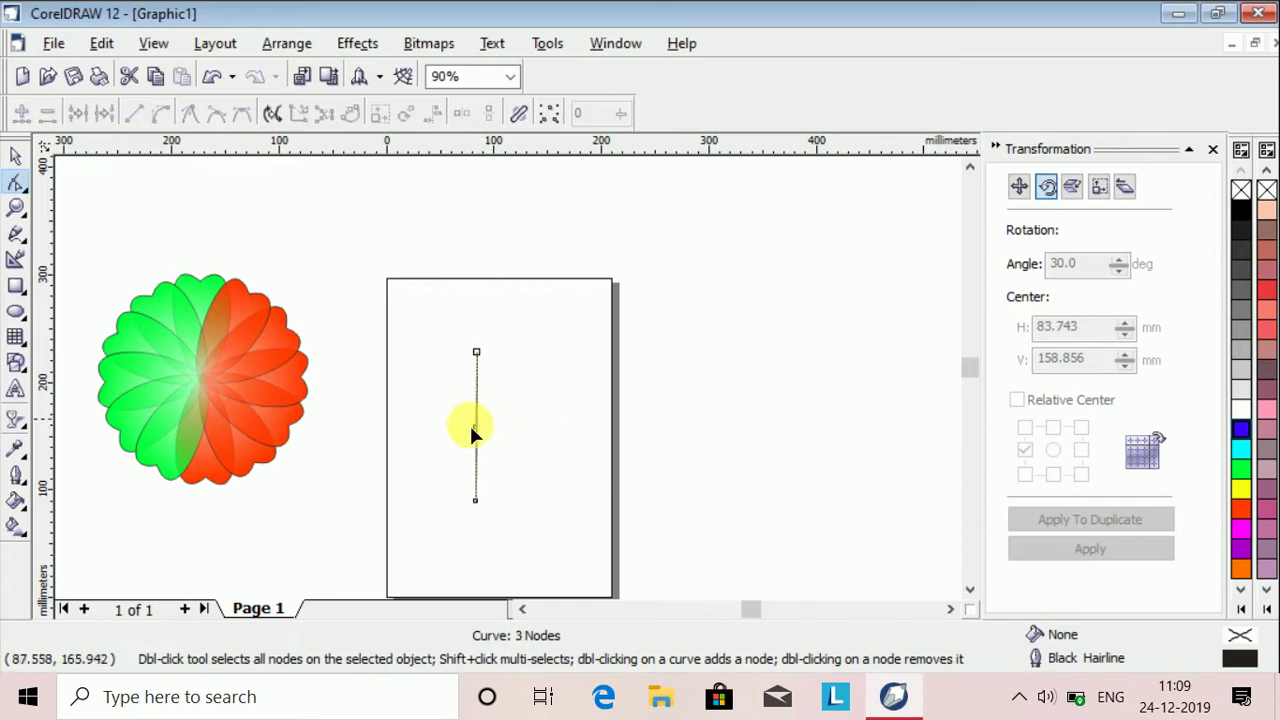
pyautogui.doubleClick(476, 427)
pyautogui.moveTo(476, 427); pyautogui.dragTo(446, 430)
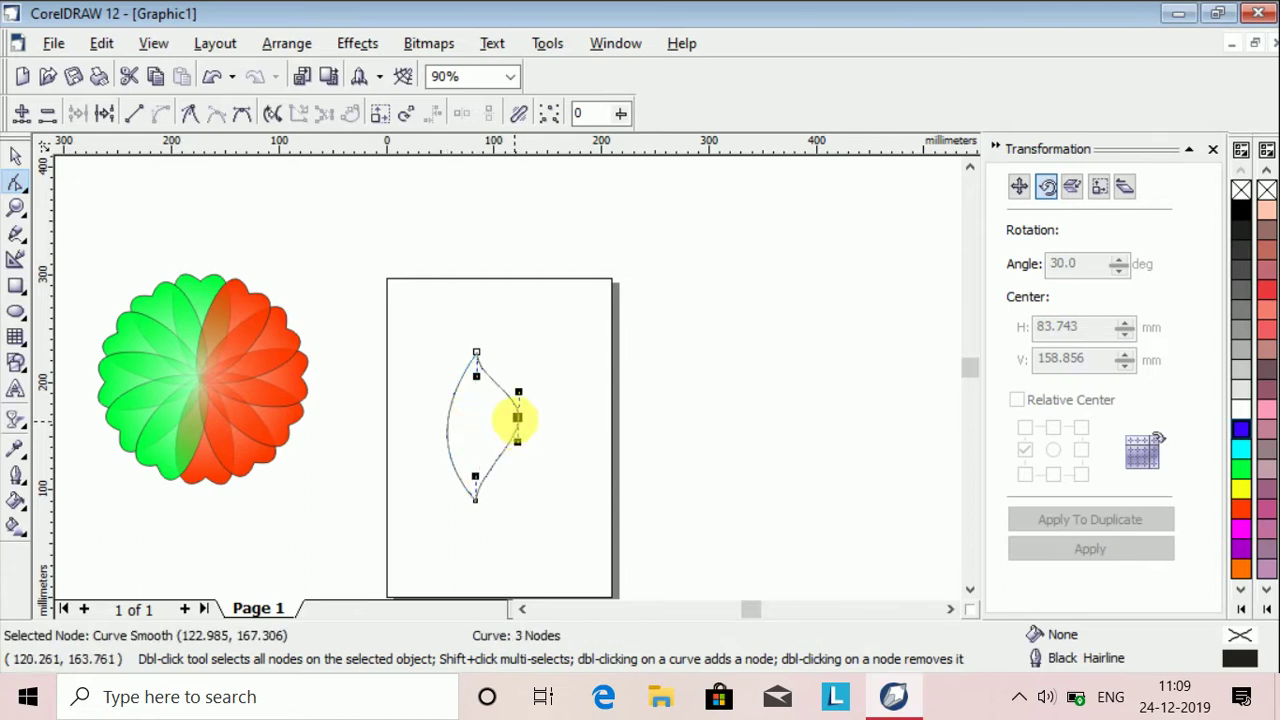
pyautogui.doubleClick(517, 417)
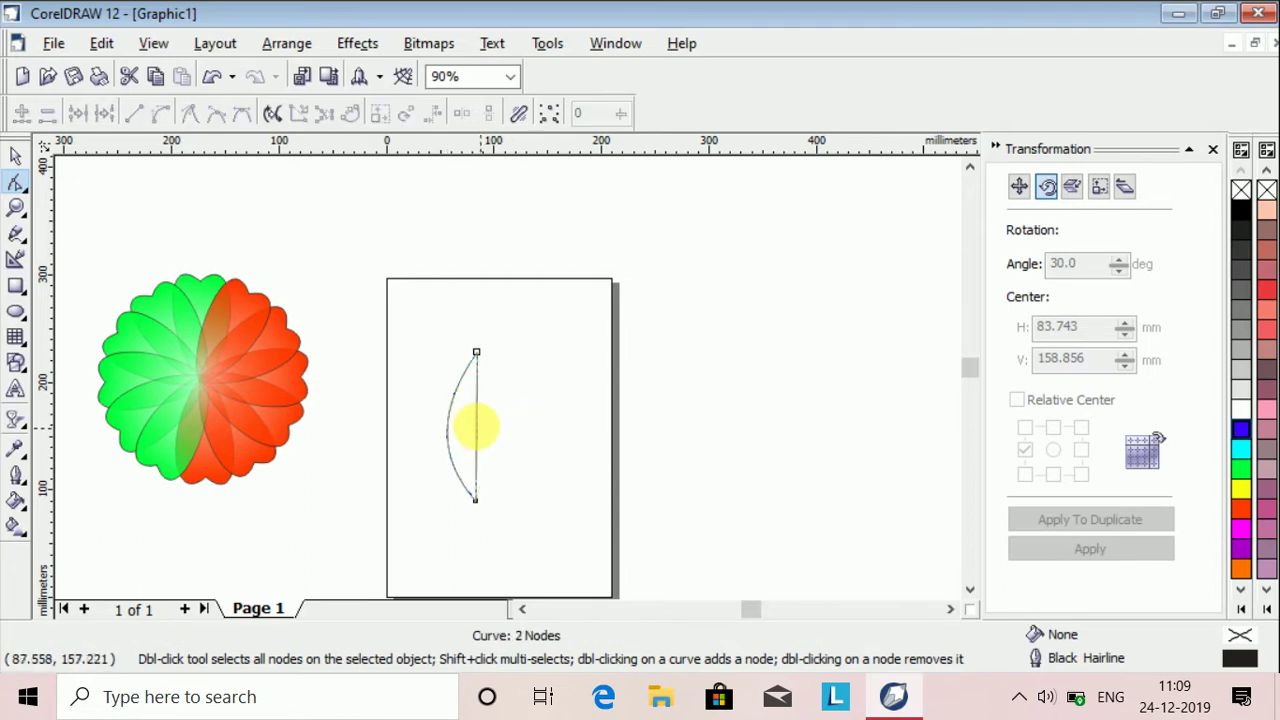
pyautogui.moveTo(476, 424); pyautogui.dragTo(509, 428)
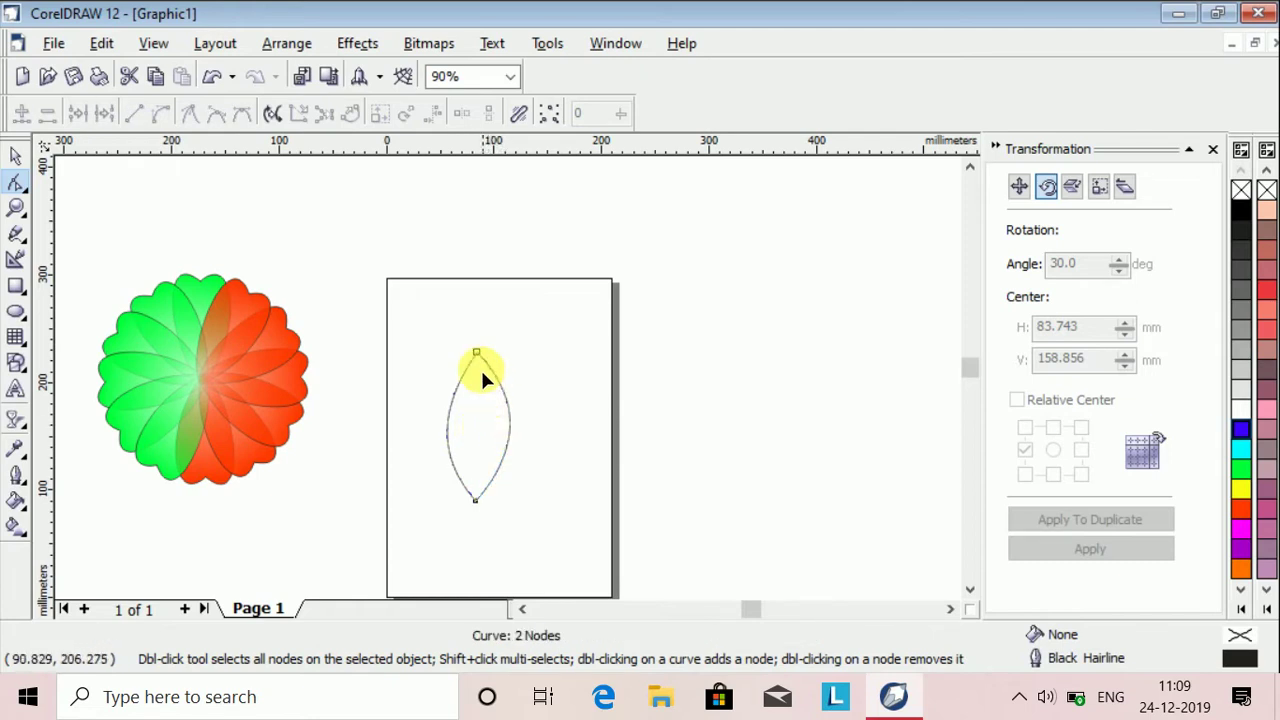
# Pull both handles of the leaf's upper node upward and outward to form a heart-shaped petal, and centre the petal on the page.
pyautogui.click(476, 352)
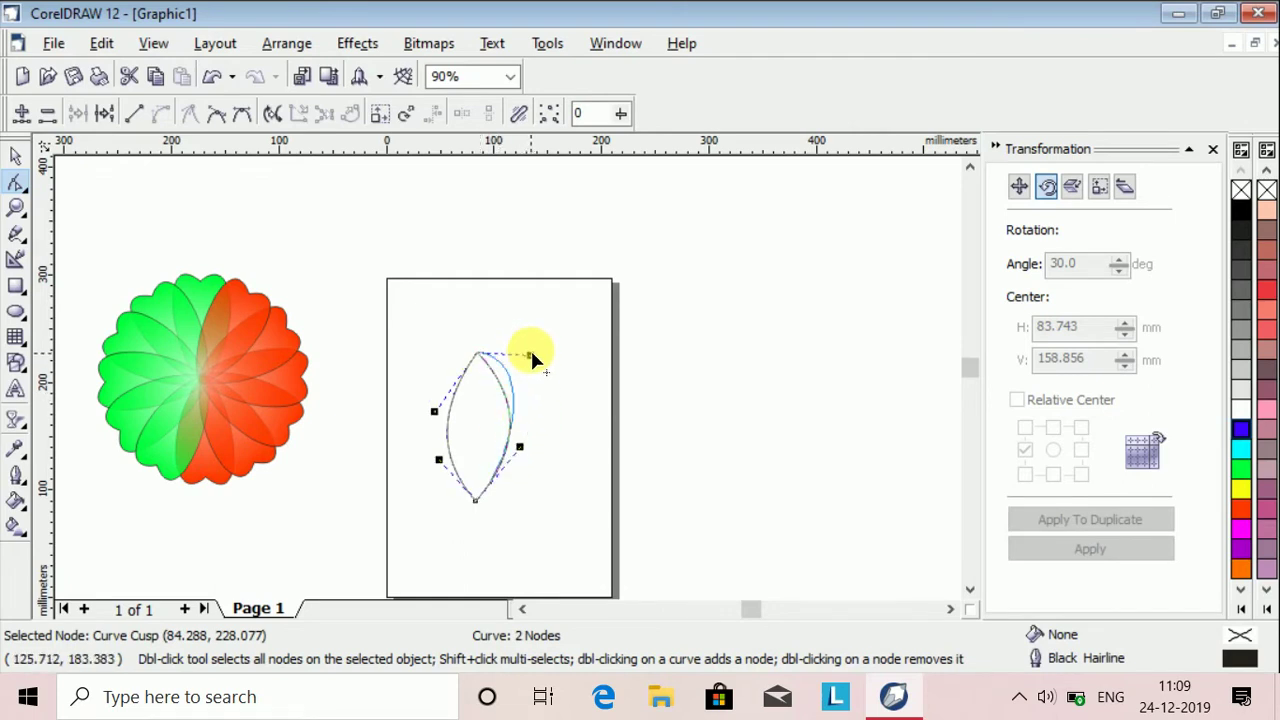
pyautogui.moveTo(530, 354); pyautogui.dragTo(519, 312)
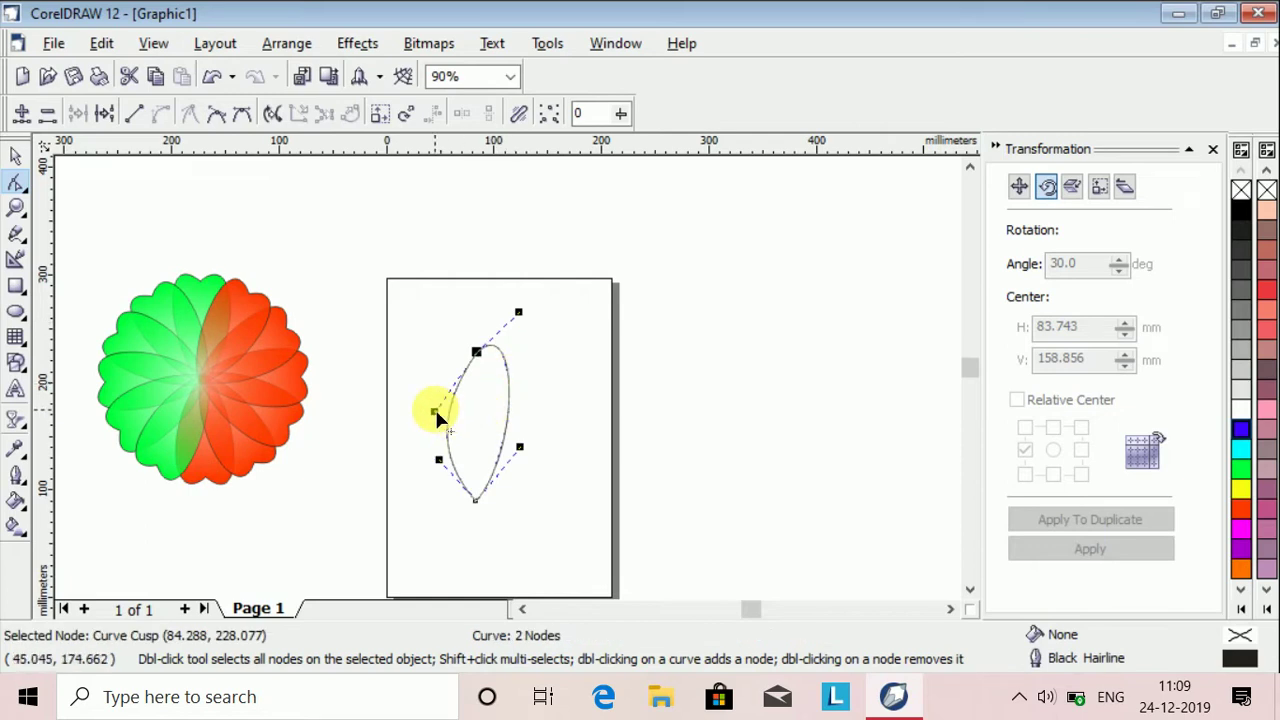
pyautogui.moveTo(435, 412); pyautogui.dragTo(396, 287)
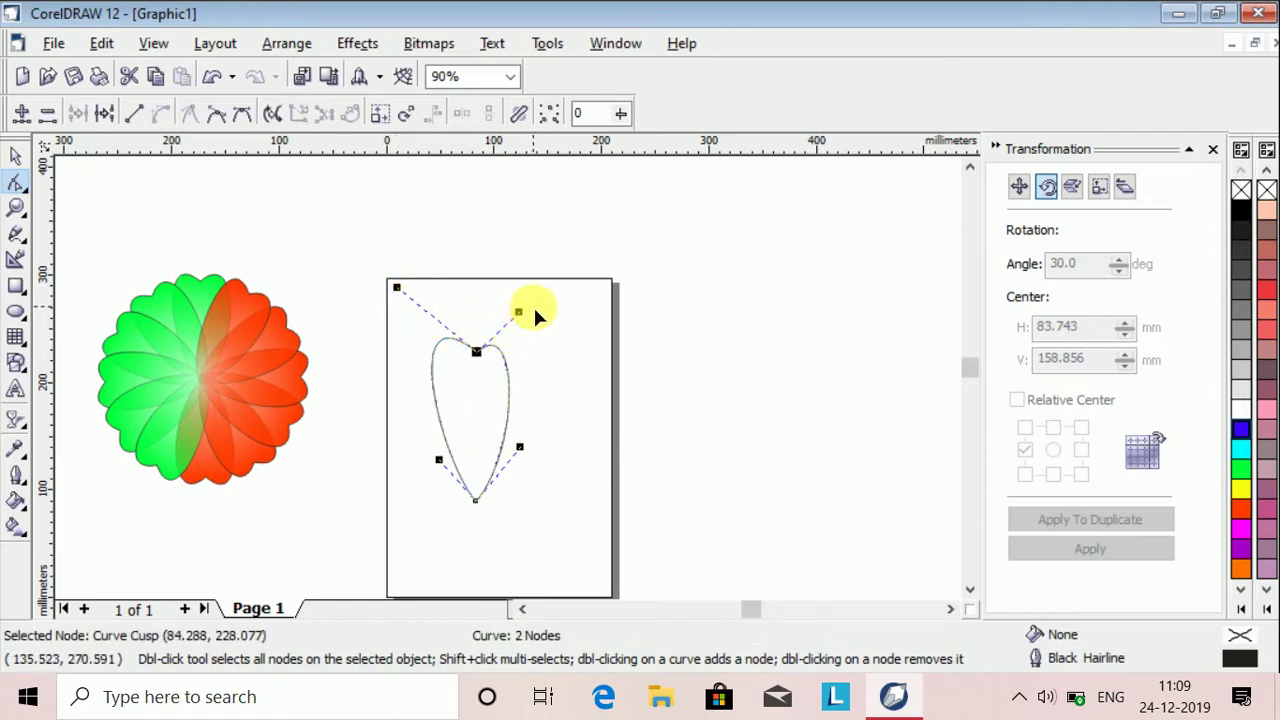
pyautogui.click(520, 322)
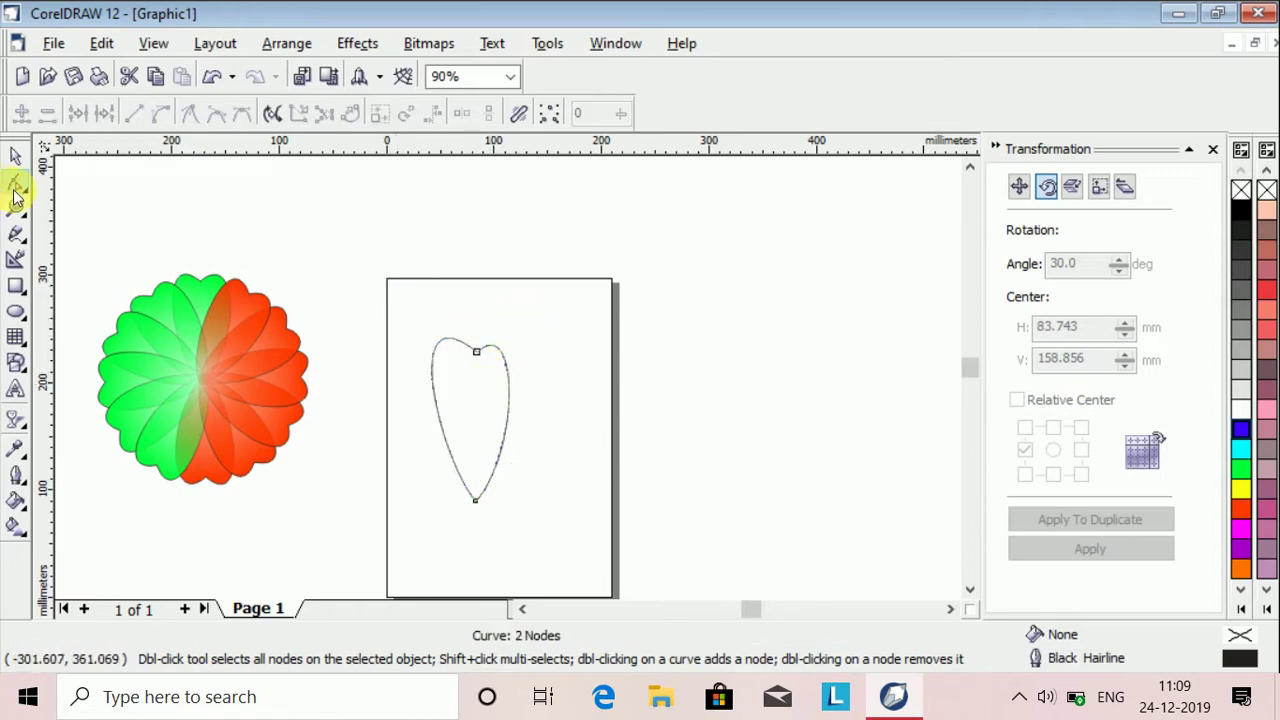
pyautogui.click(16, 157)
pyautogui.click(535, 449)
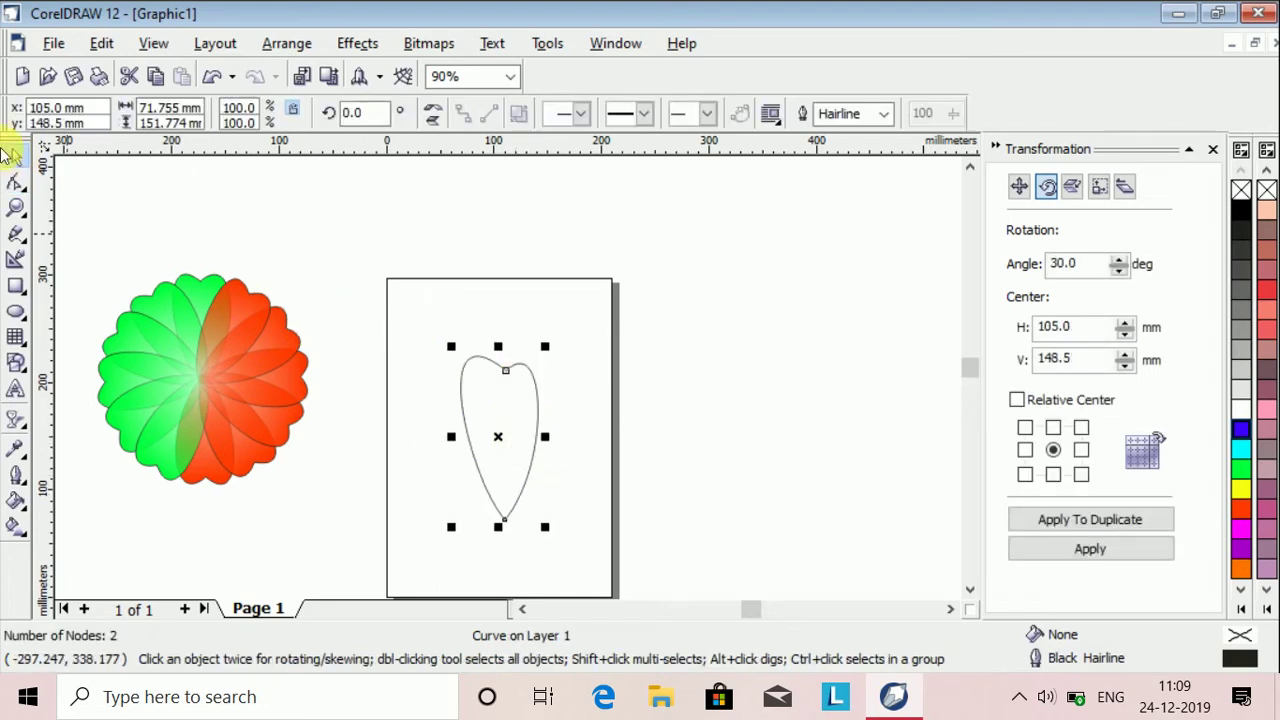
pyautogui.click(15, 185)
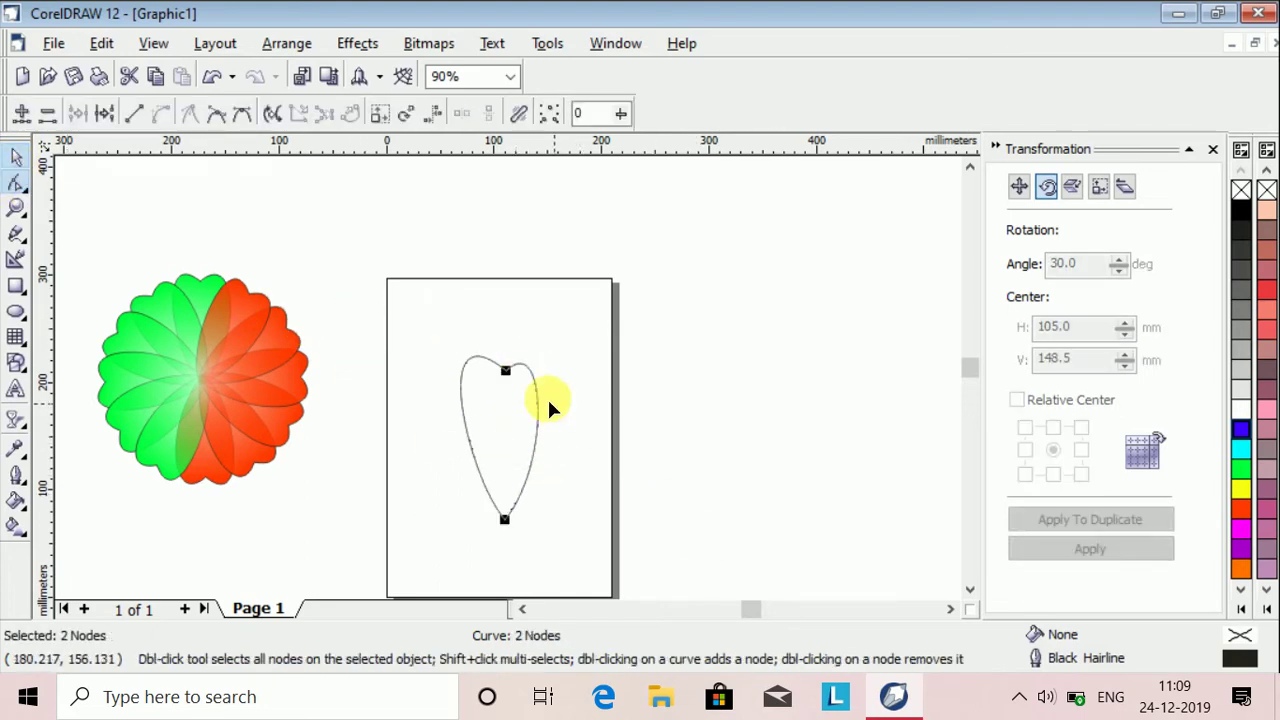
pyautogui.press('Delete')
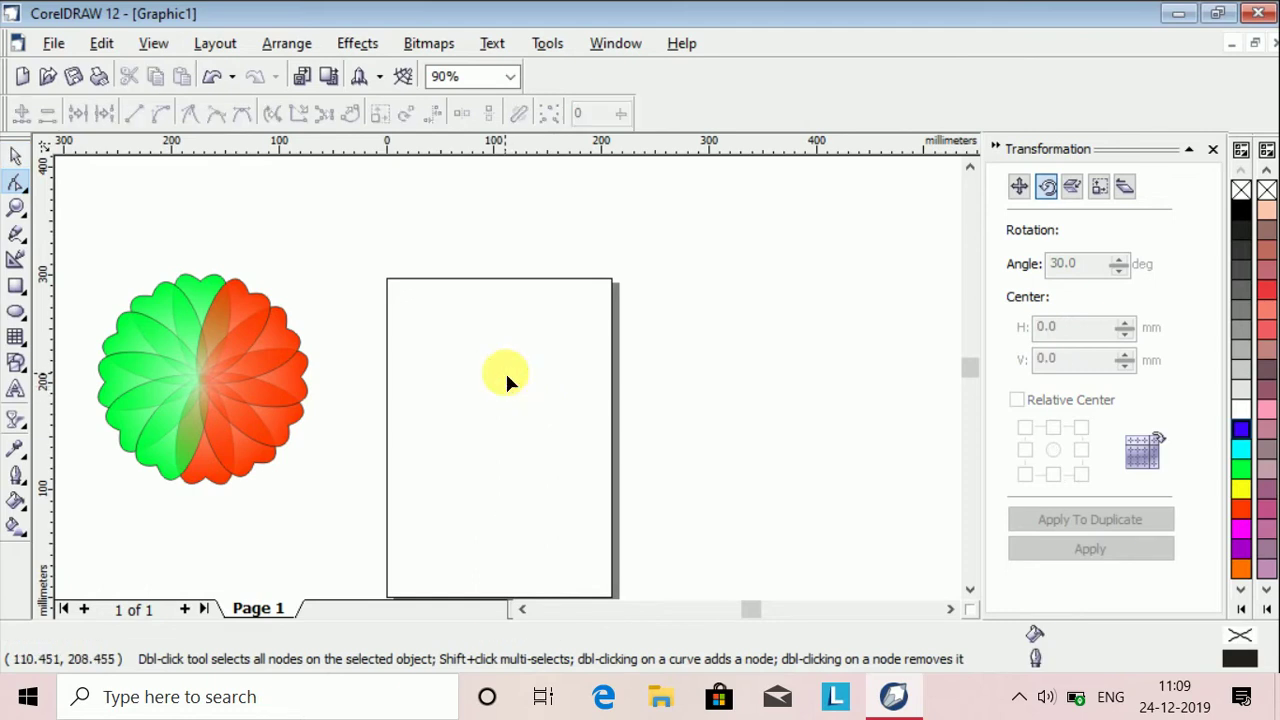
pyautogui.hotkey('ctrl', 'z')
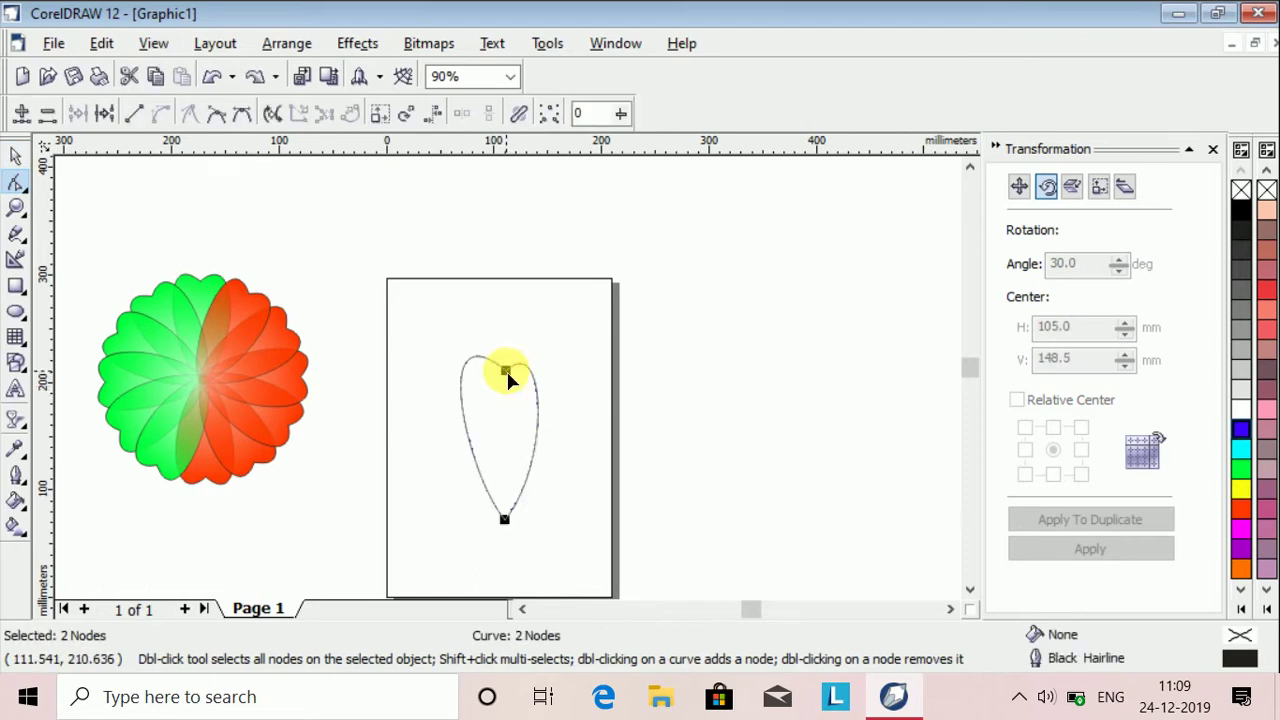
pyautogui.press('Delete')
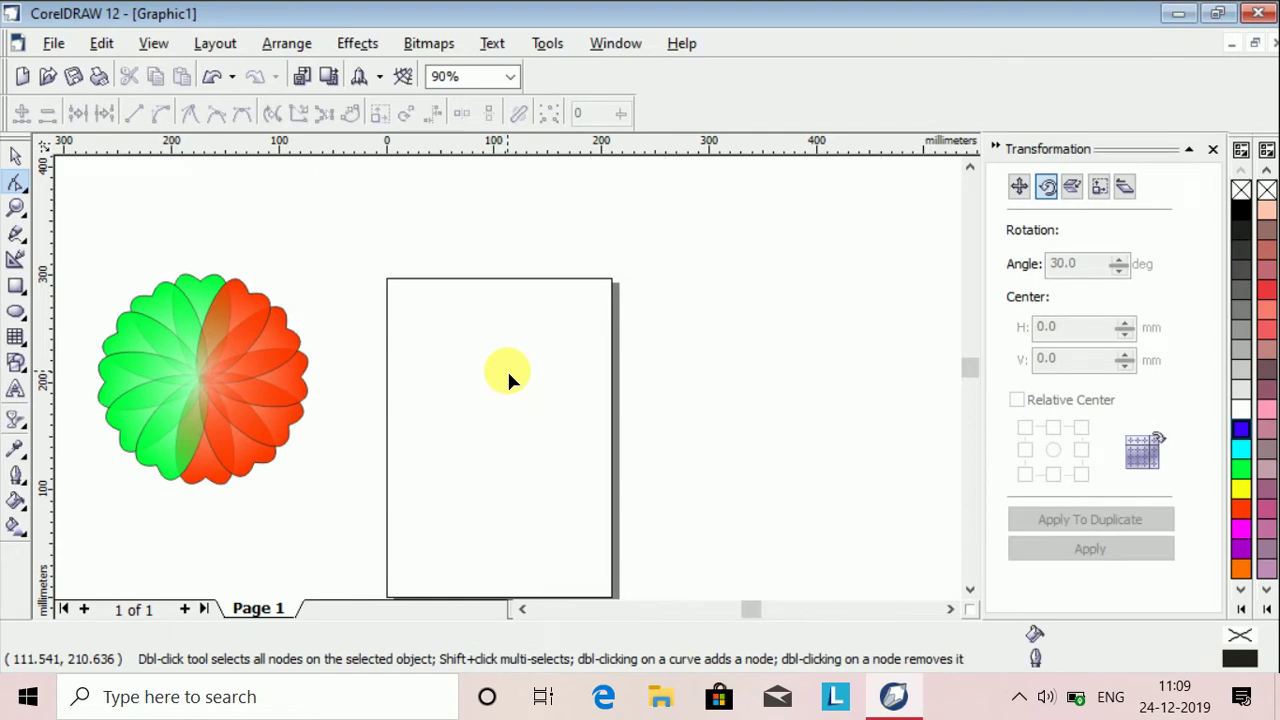
pyautogui.hotkey('ctrl', 'z')
pyautogui.moveTo(434, 334); pyautogui.dragTo(604, 570)
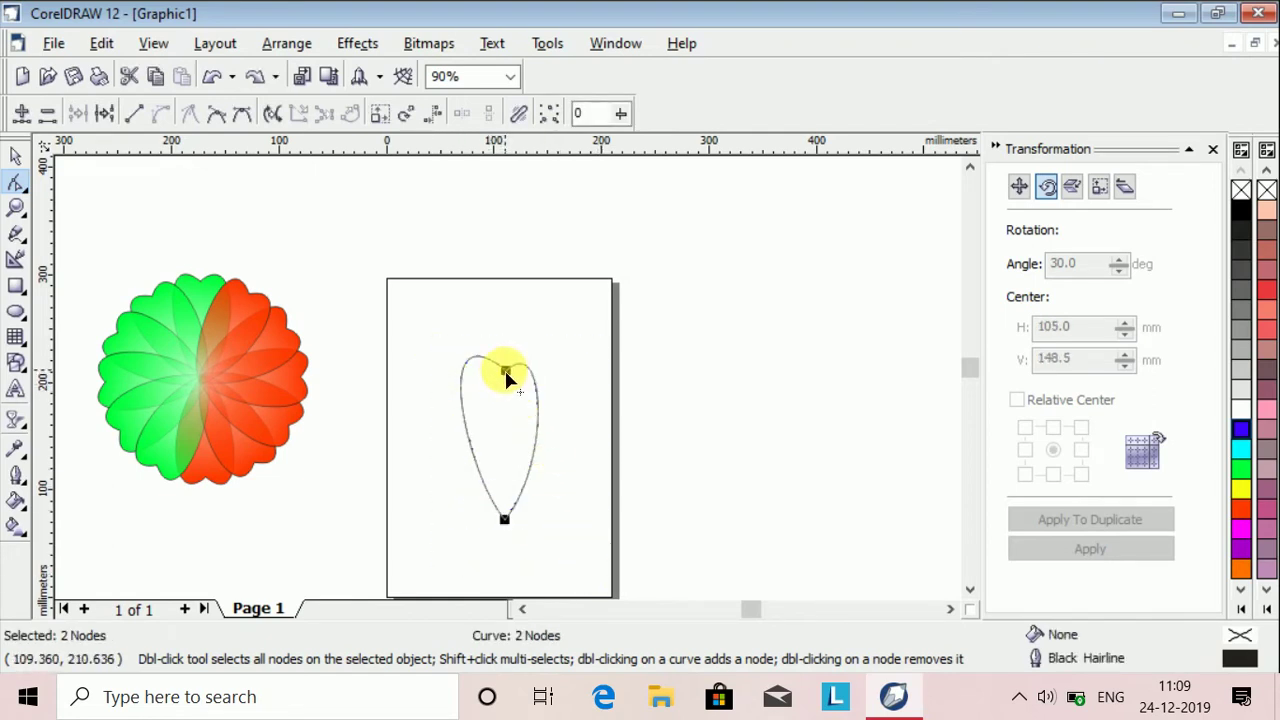
pyautogui.press('Delete')
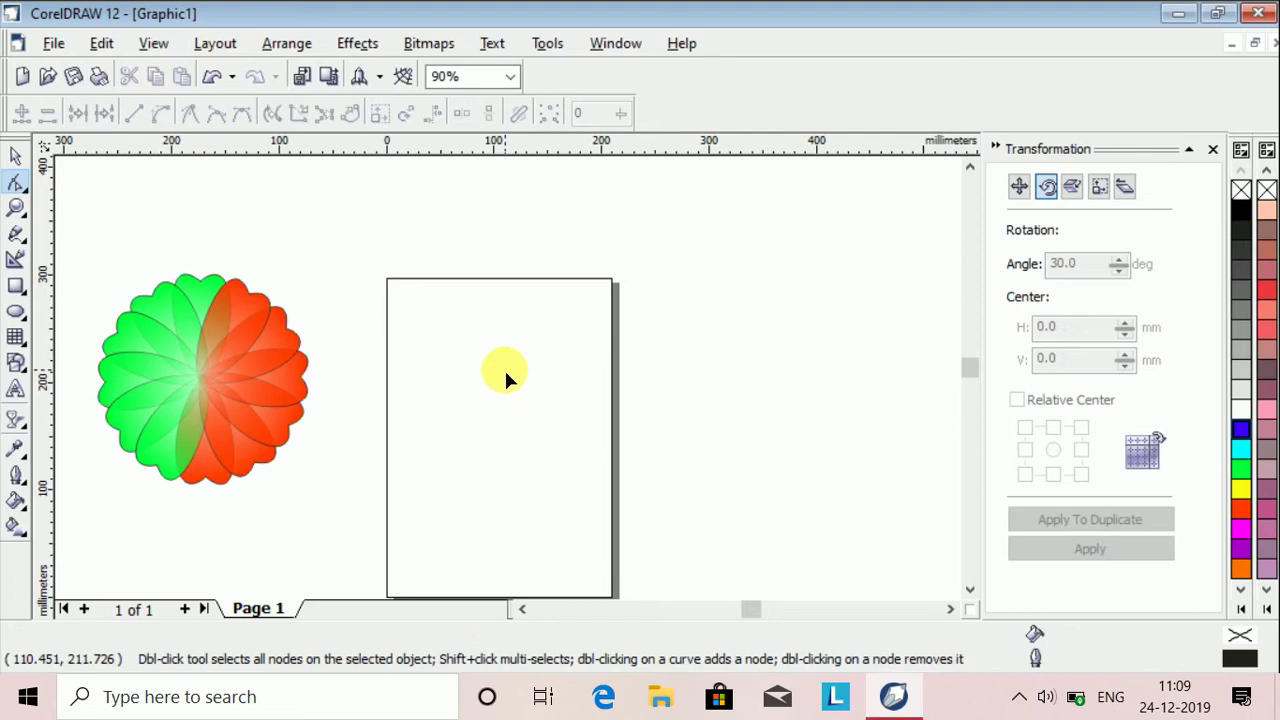
pyautogui.hotkey('ctrl', 'z')
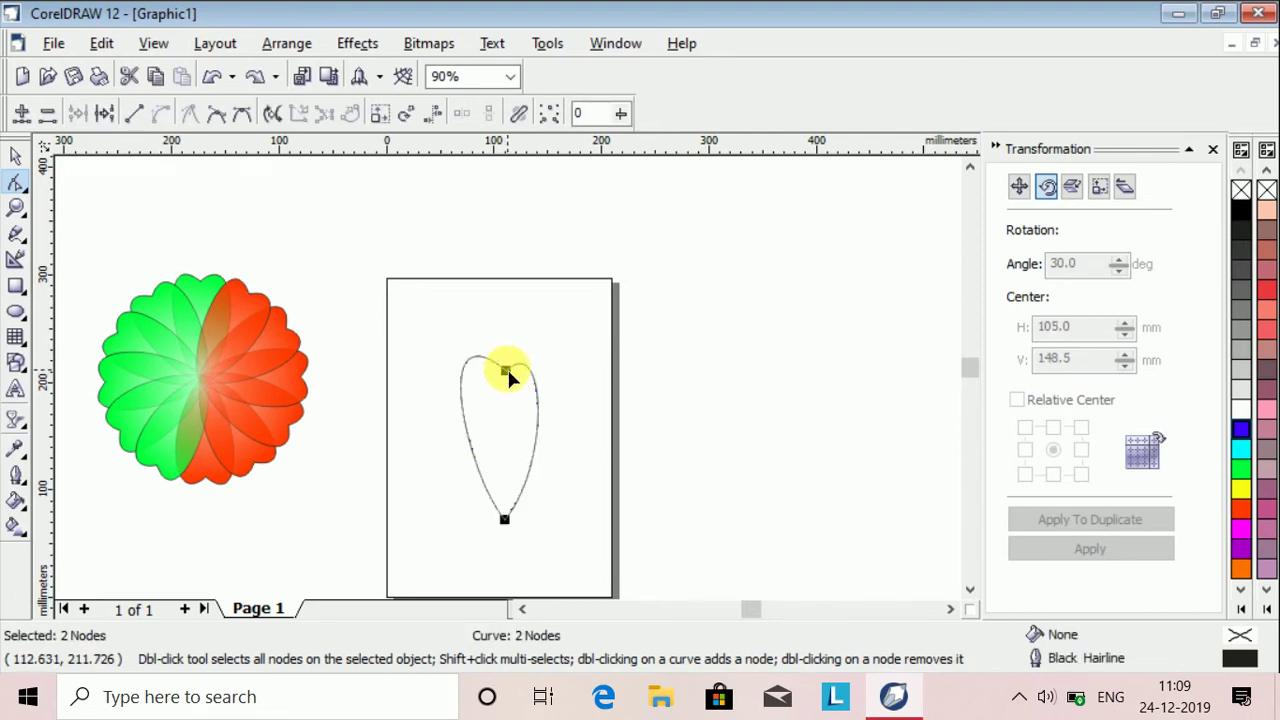
pyautogui.press('Delete')
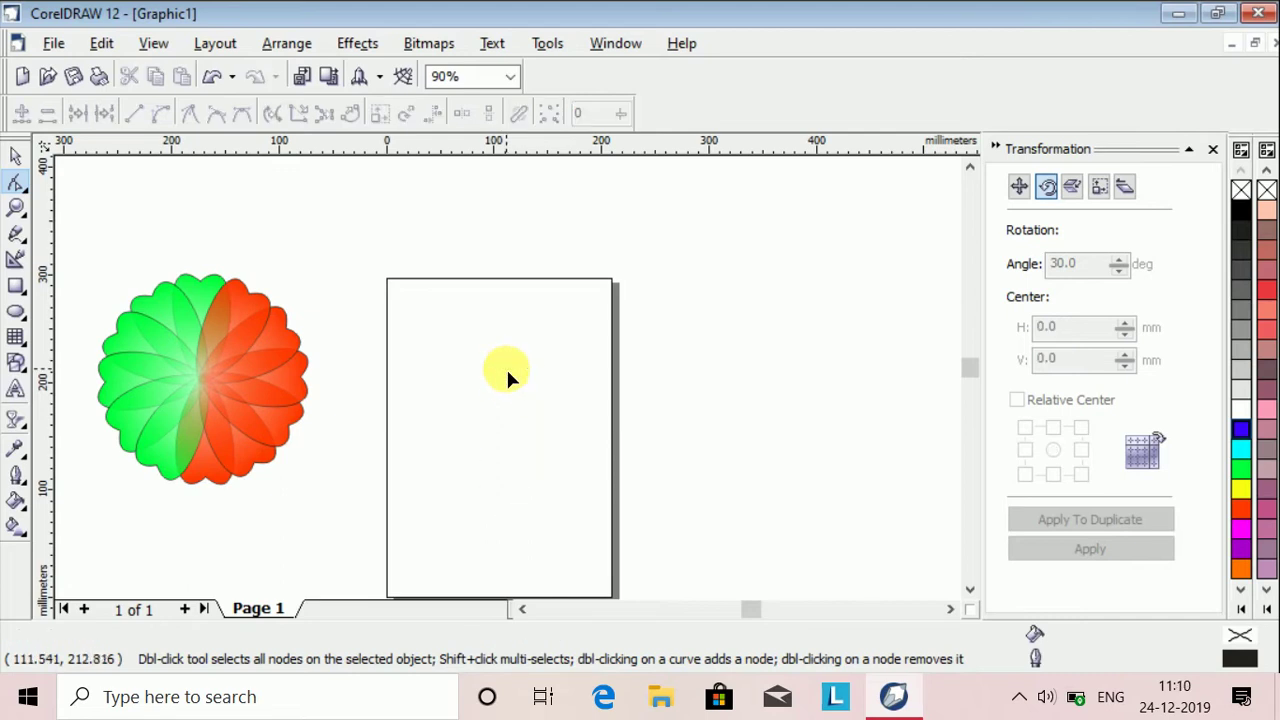
pyautogui.hotkey('ctrl', 'z')
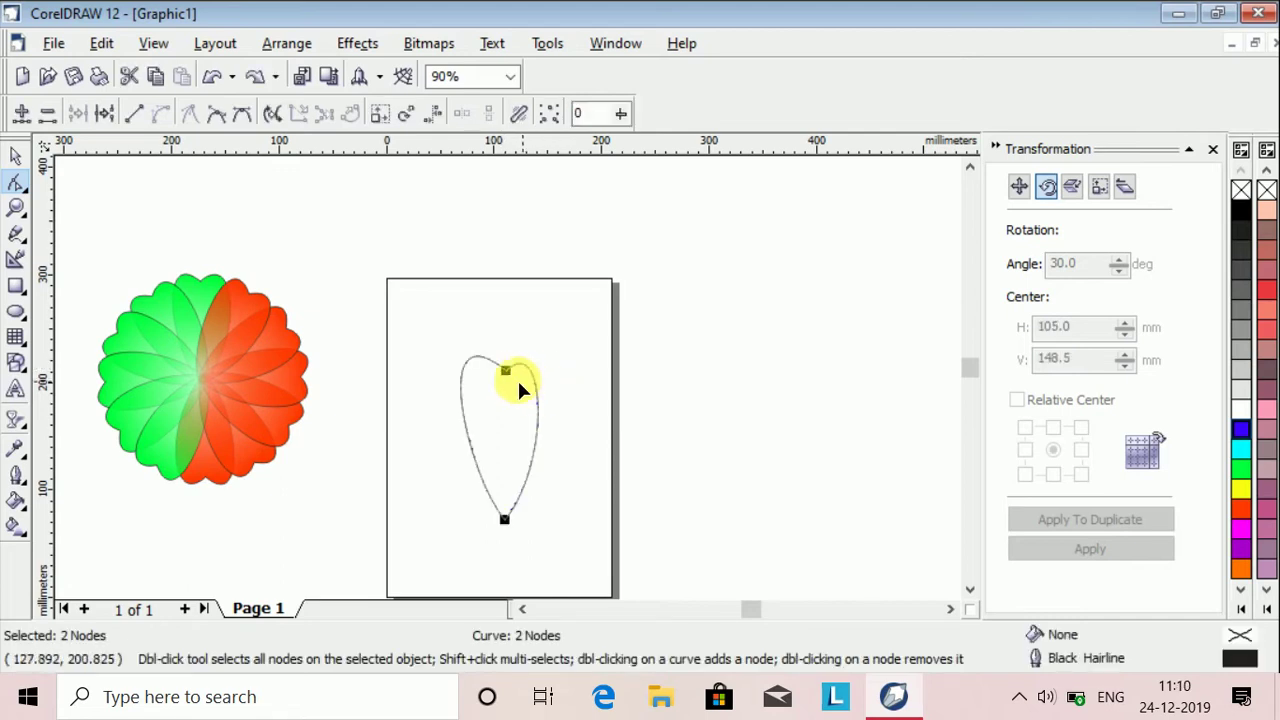
# Undo the last edits and pull both handles of the petal's upper node further outward to balance the two lobes.
pyautogui.hotkey('ctrl', 'z')
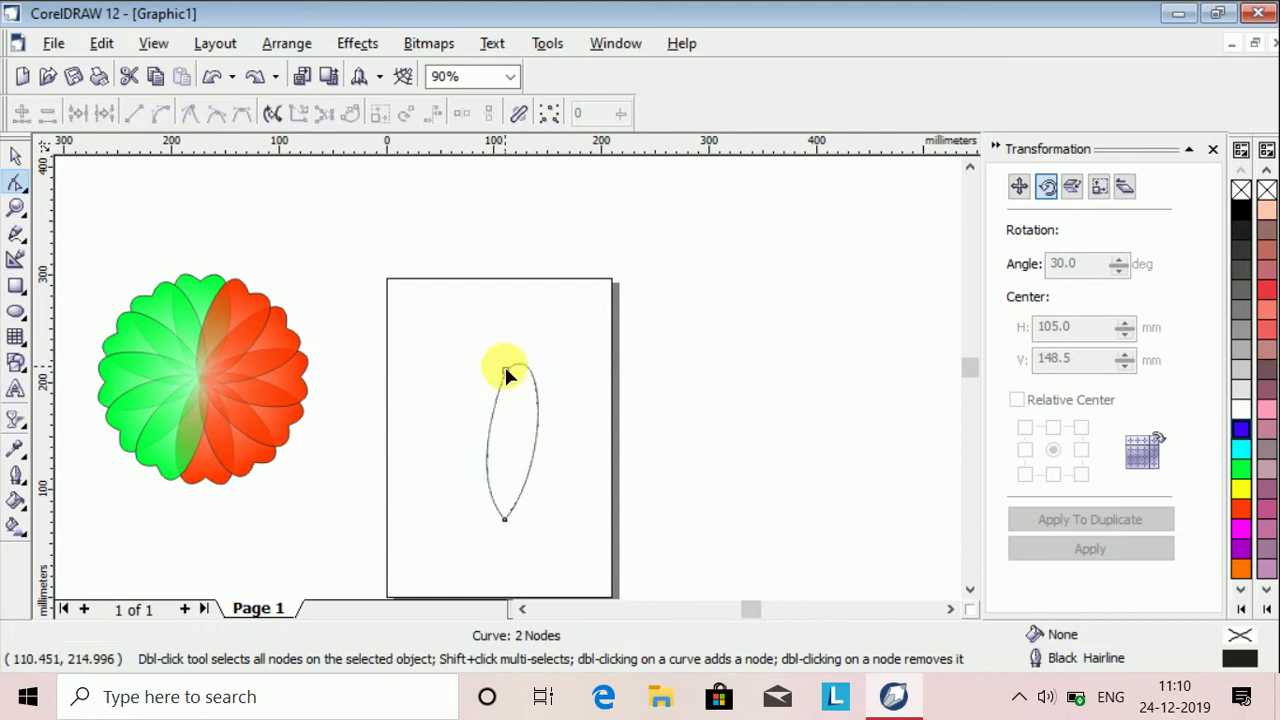
pyautogui.hotkey('ctrl', 'z')
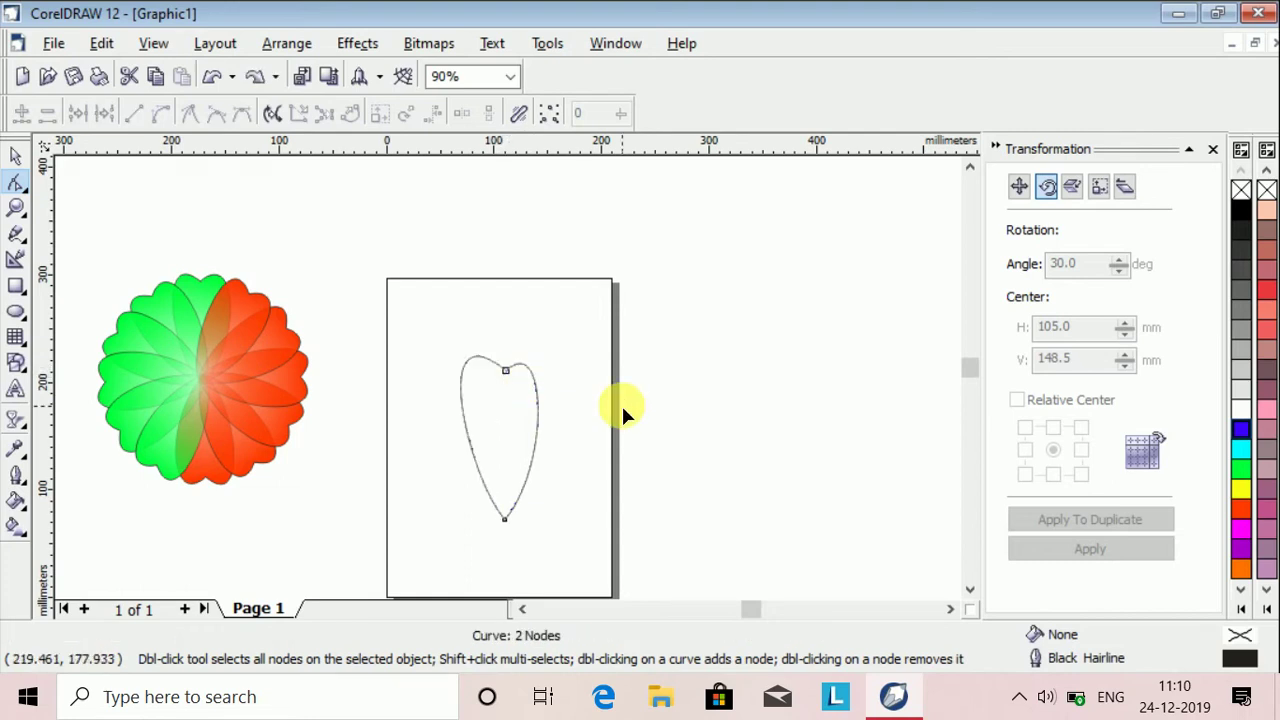
pyautogui.moveTo(437, 348); pyautogui.dragTo(557, 412)
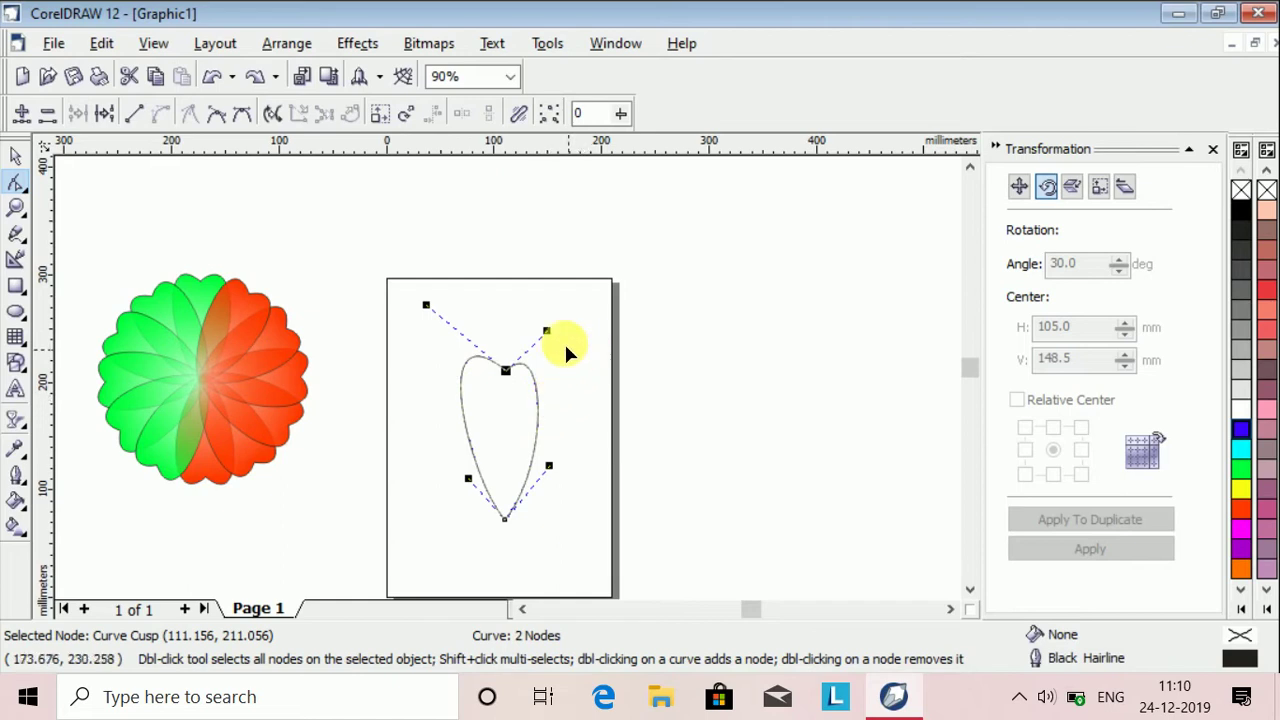
pyautogui.moveTo(546, 331); pyautogui.dragTo(591, 302)
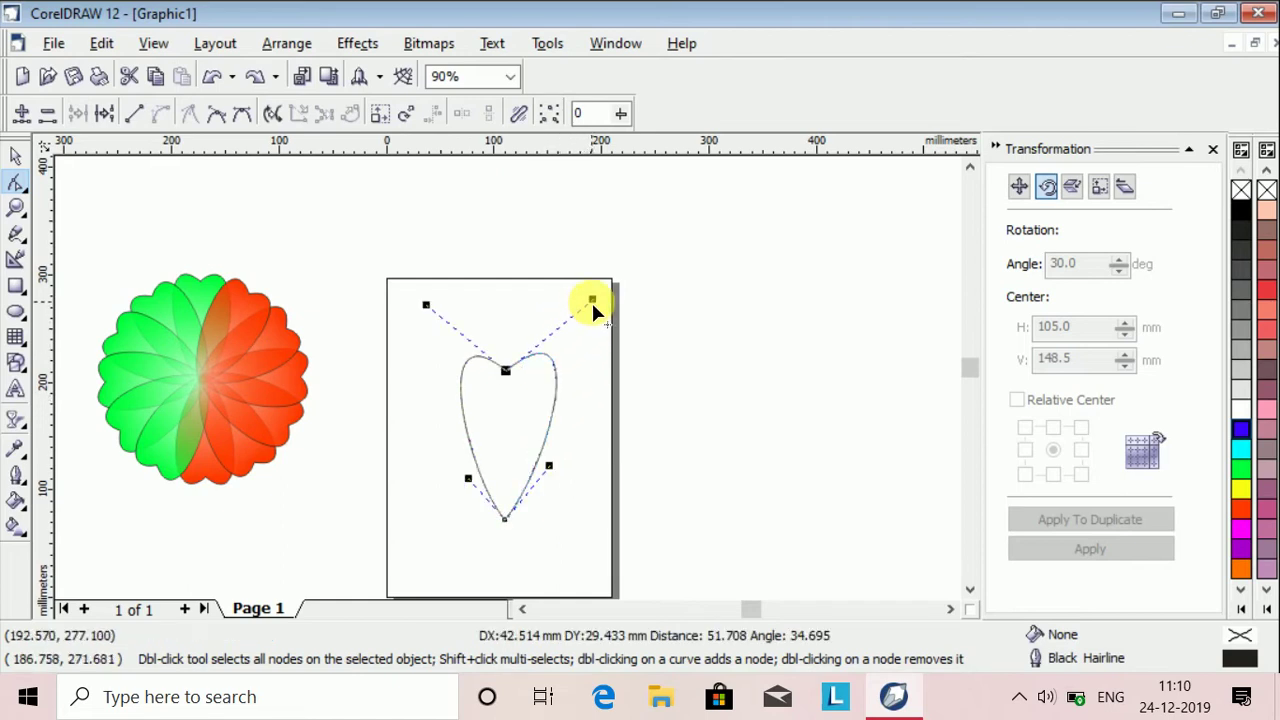
pyautogui.click(426, 305)
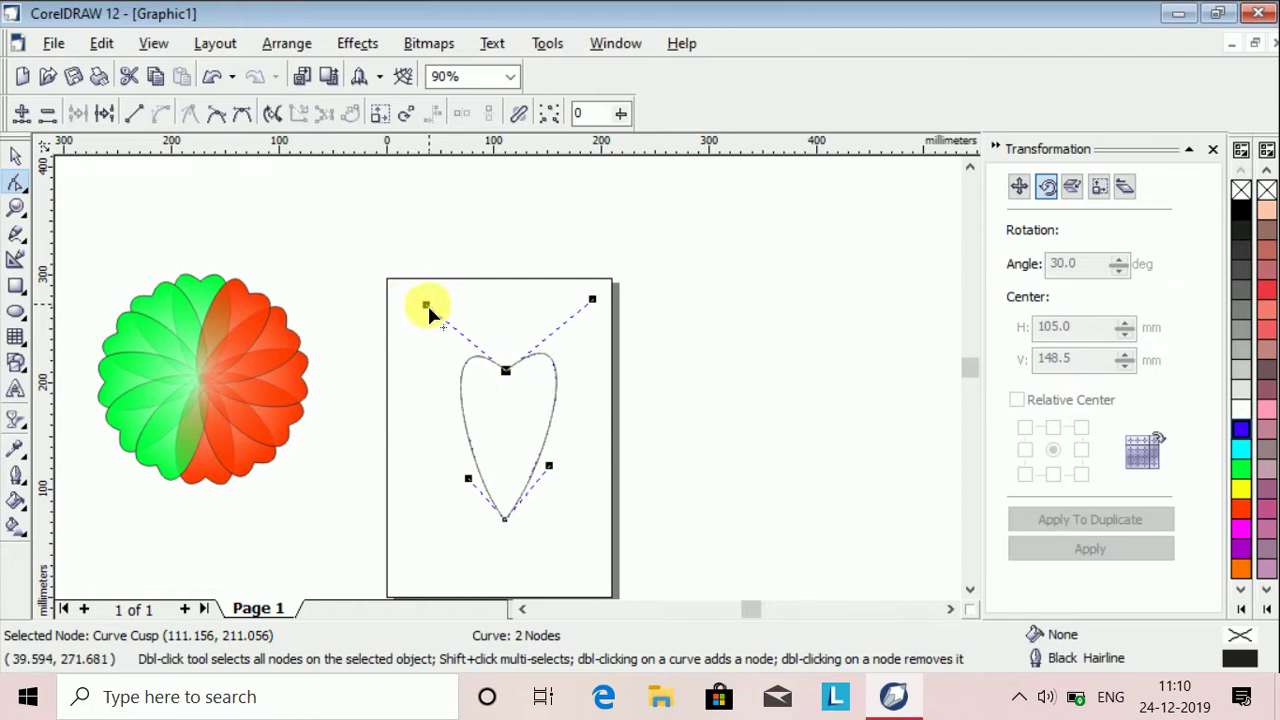
pyautogui.moveTo(426, 304); pyautogui.dragTo(416, 300)
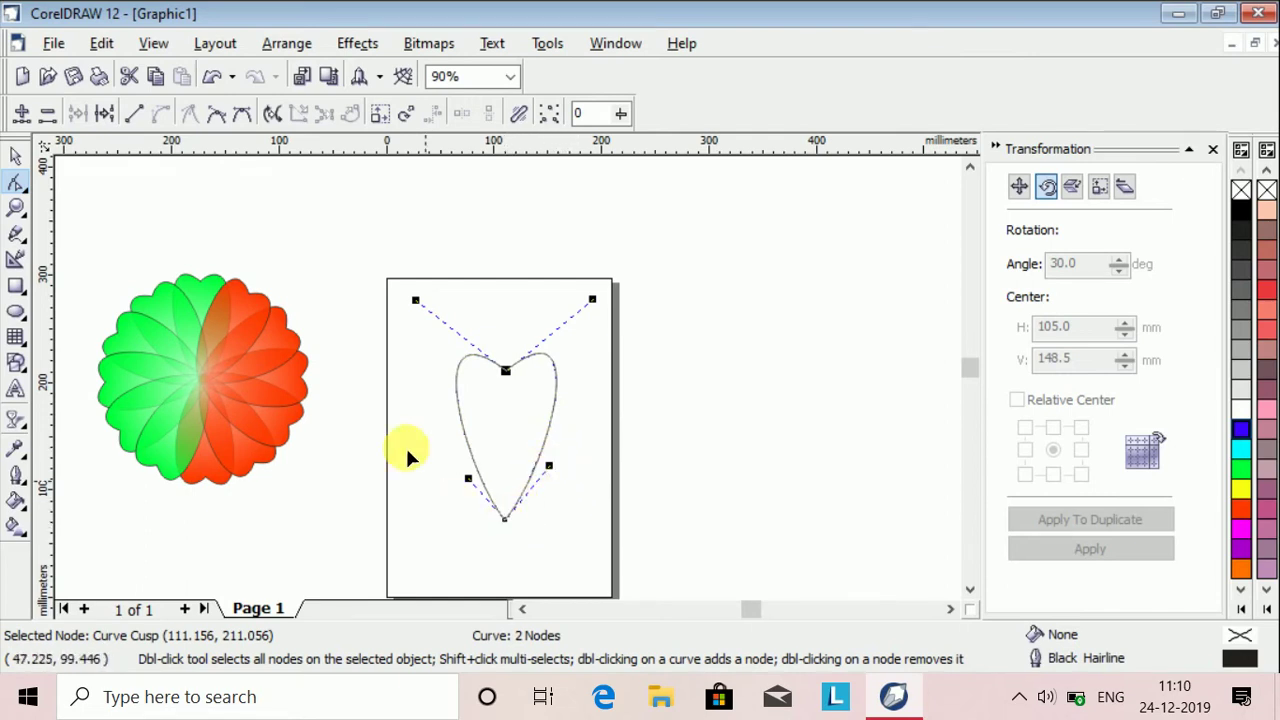
# Fill the petal with green and apply a linear transparency from its lower tip to its upper notch.
pyautogui.click(14, 158)
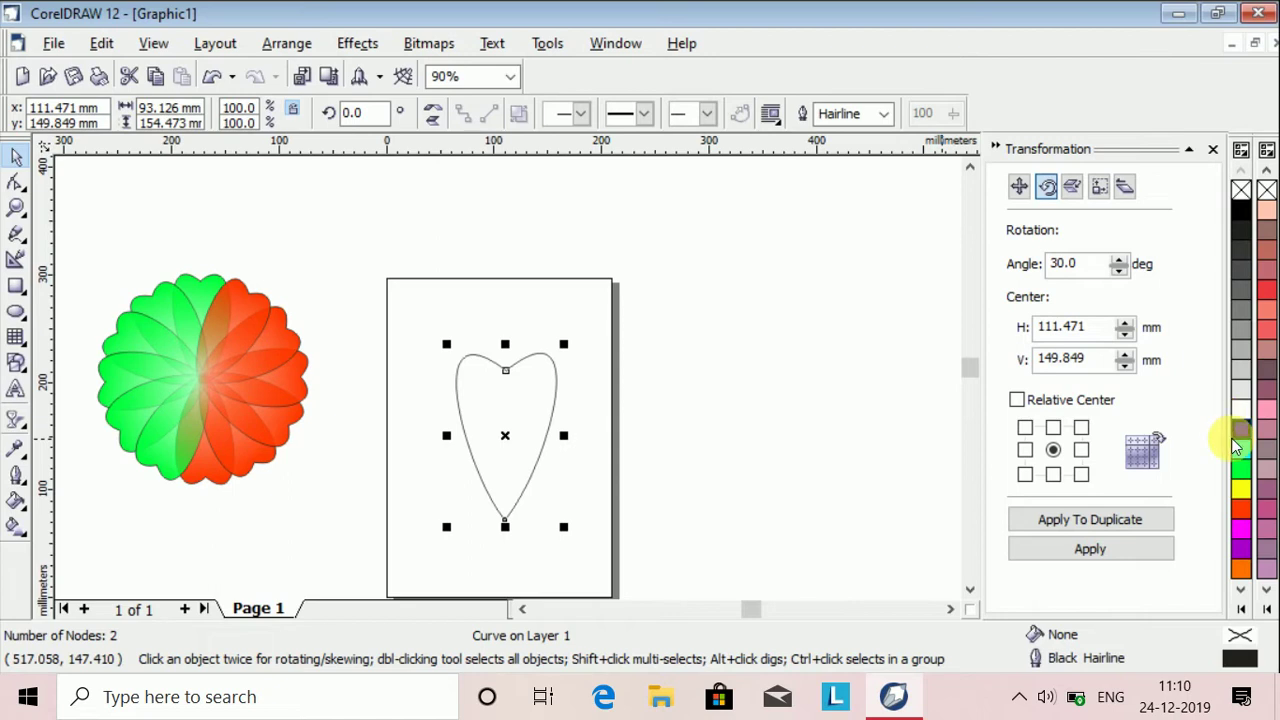
pyautogui.click(1241, 470)
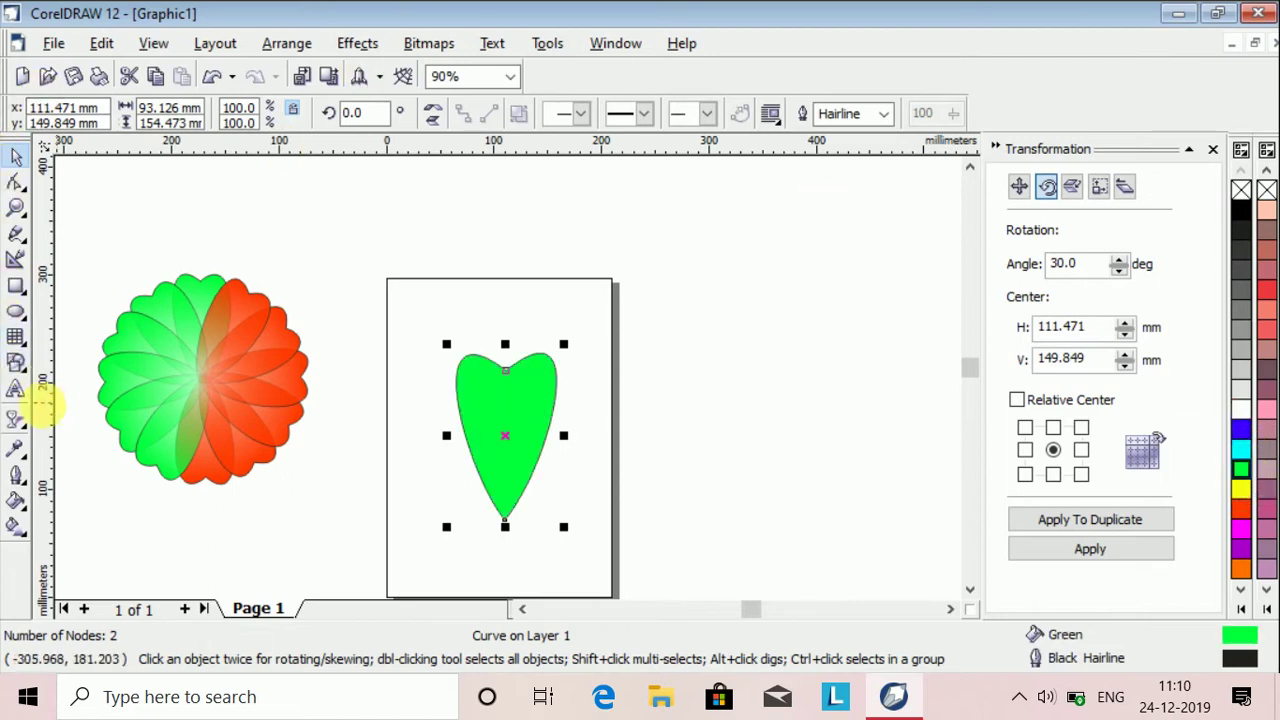
pyautogui.click(14, 422)
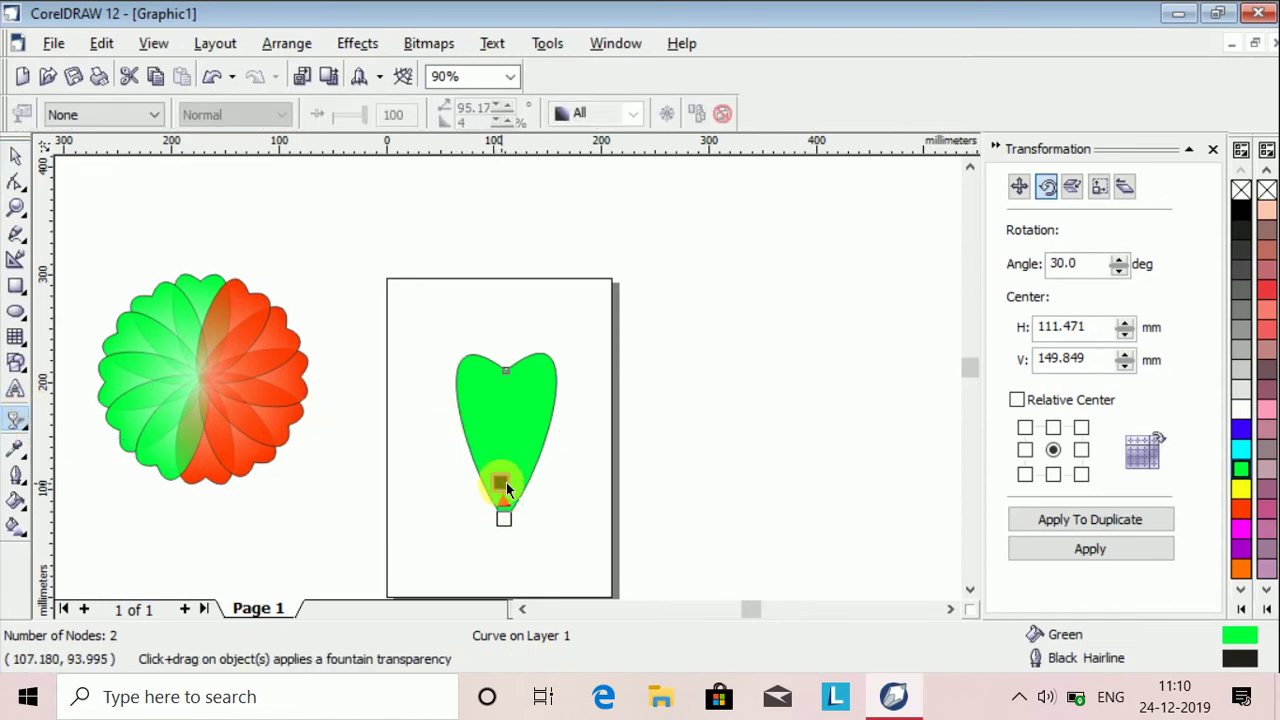
pyautogui.moveTo(506, 482); pyautogui.dragTo(514, 421)
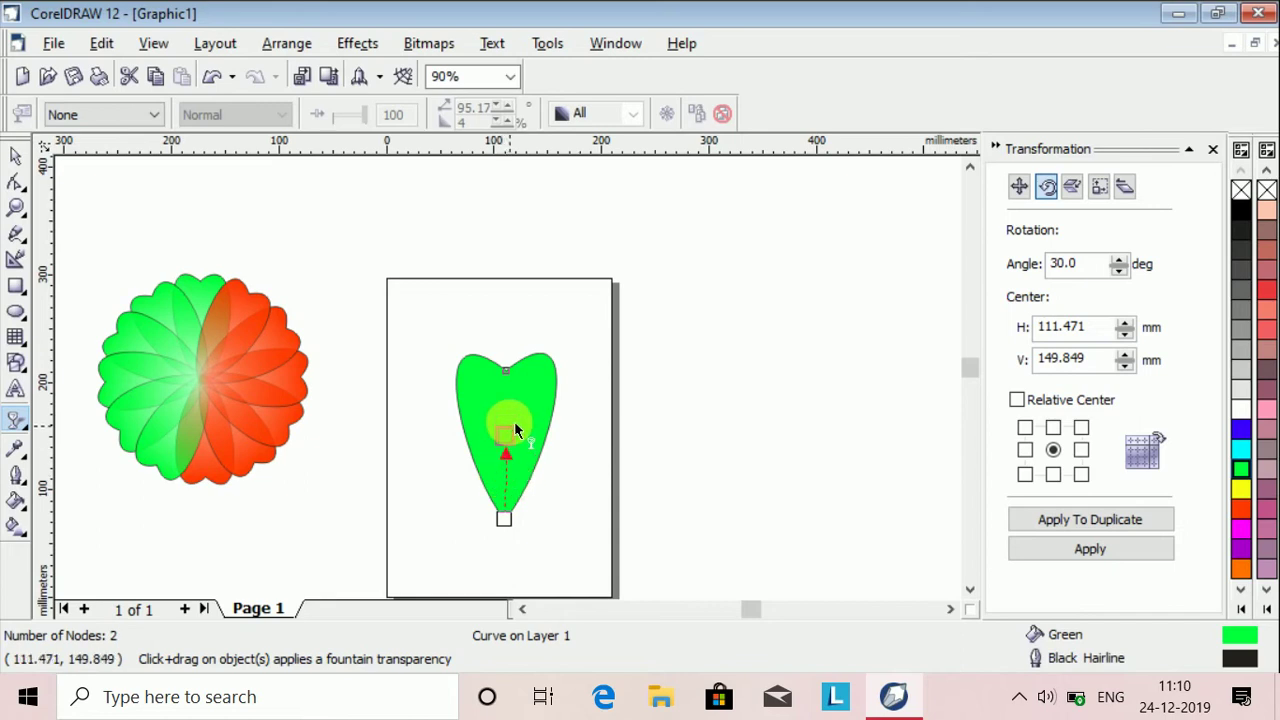
pyautogui.moveTo(514, 371); pyautogui.dragTo(514, 371)
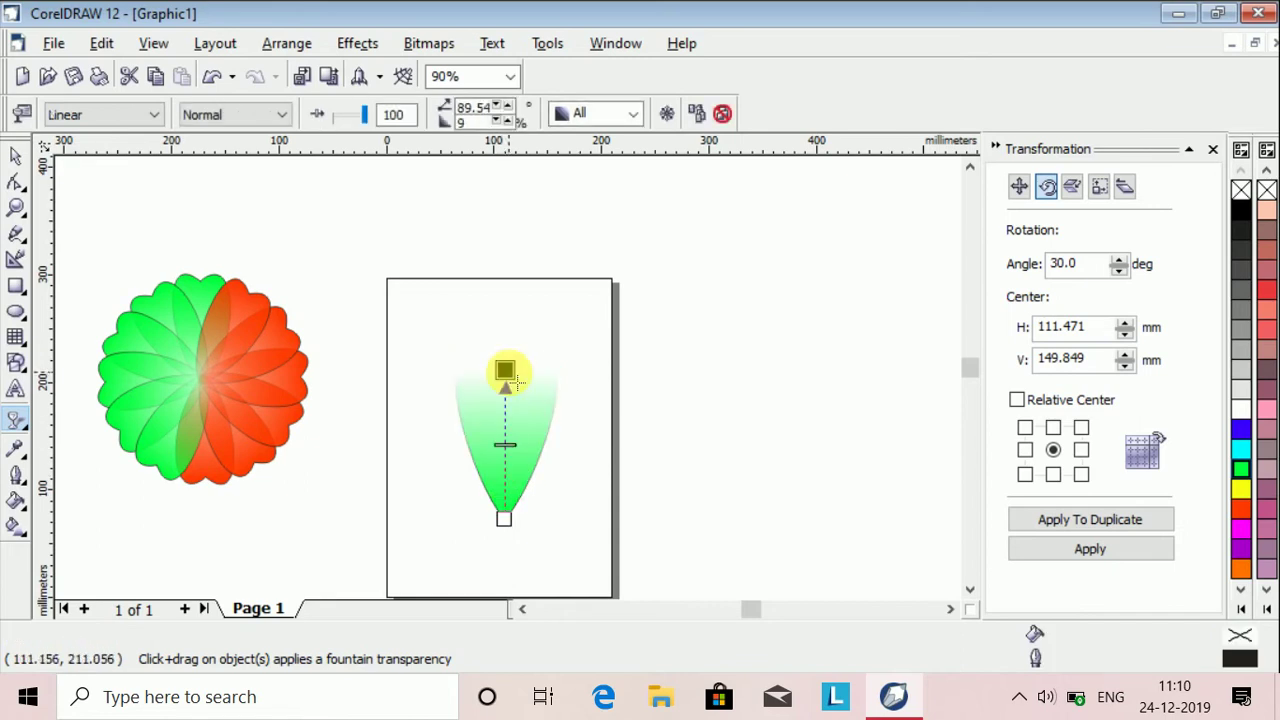
# Reverse the linear transparency to run from the opaque upper notch to just below the lower tip, adjusting its midpoint, and deselect the petal.
pyautogui.moveTo(505, 371); pyautogui.dragTo(511, 567)
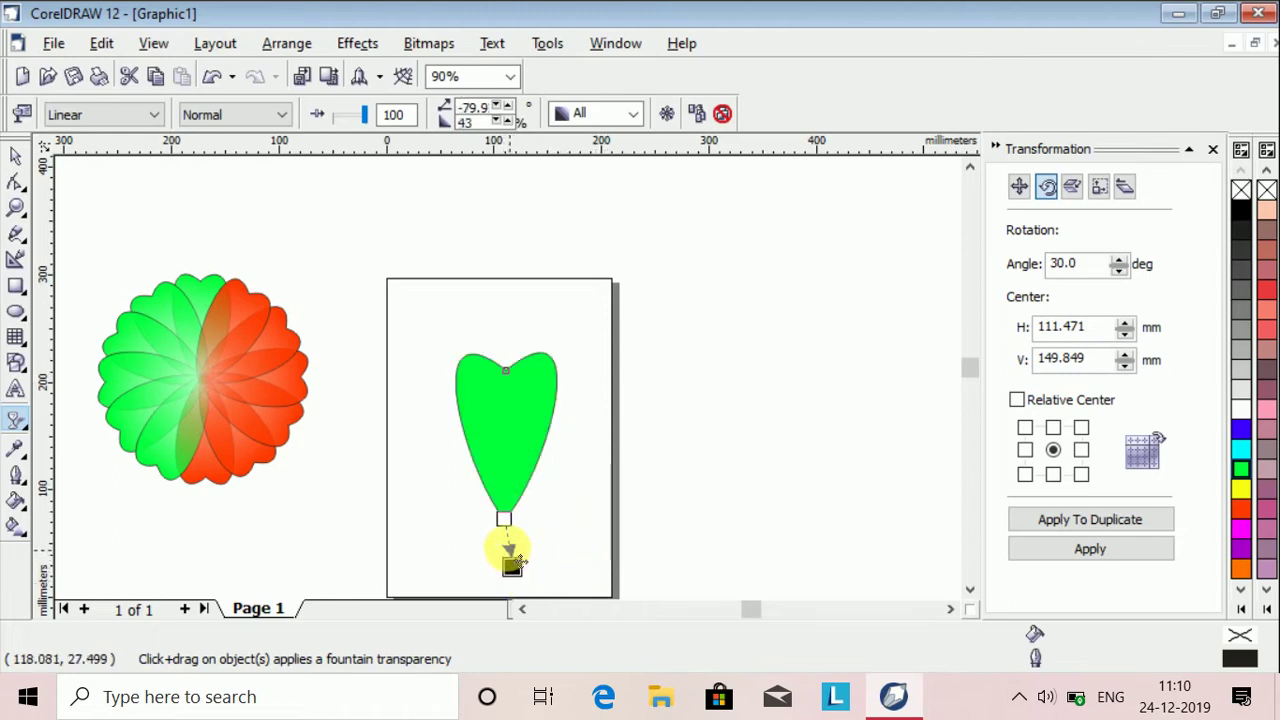
pyautogui.moveTo(504, 520); pyautogui.dragTo(505, 371)
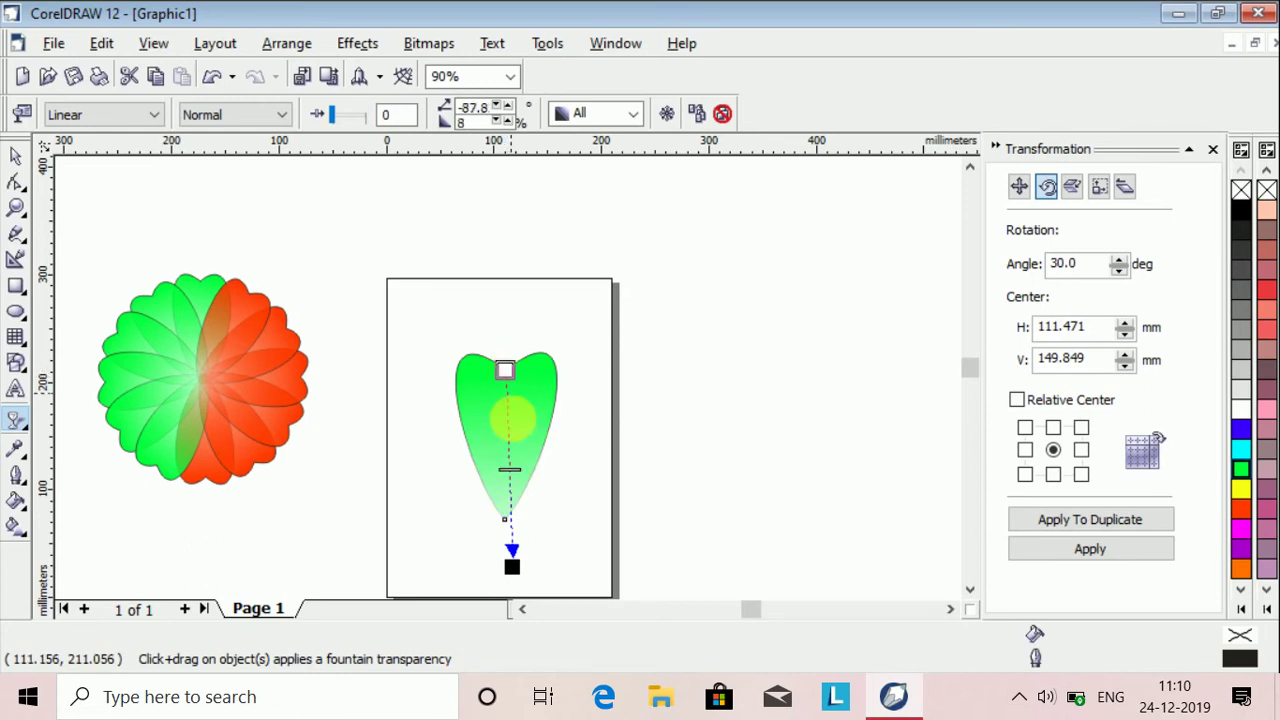
pyautogui.moveTo(525, 565)
pyautogui.mouseDown()
pyautogui.moveTo(518, 545)
pyautogui.moveTo(522, 567)
pyautogui.mouseUp()
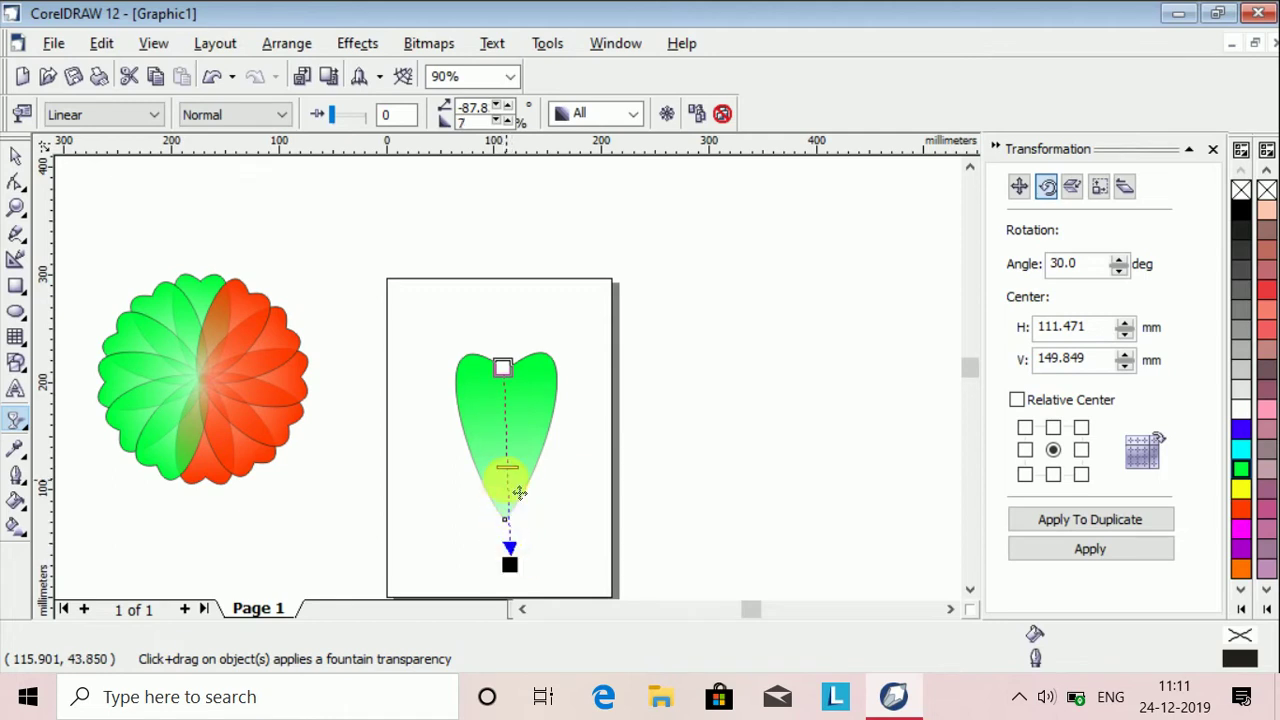
pyautogui.moveTo(510, 470); pyautogui.dragTo(509, 462)
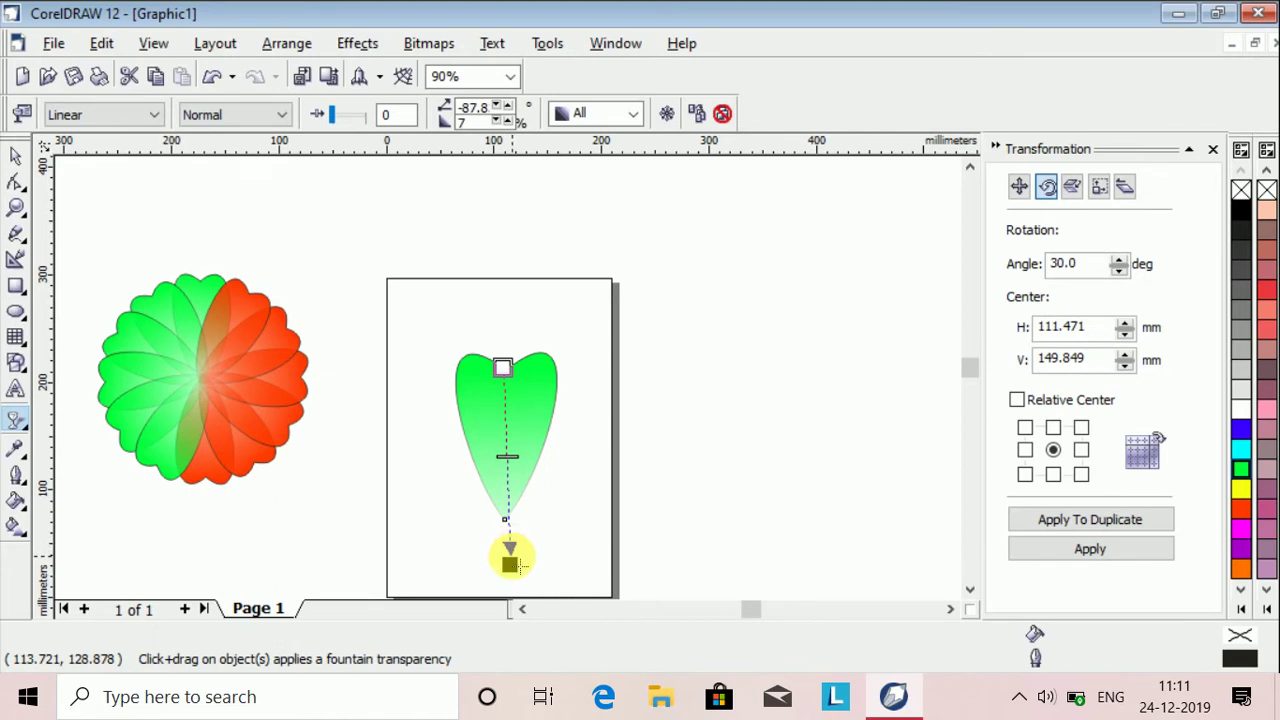
pyautogui.moveTo(510, 565); pyautogui.dragTo(506, 558)
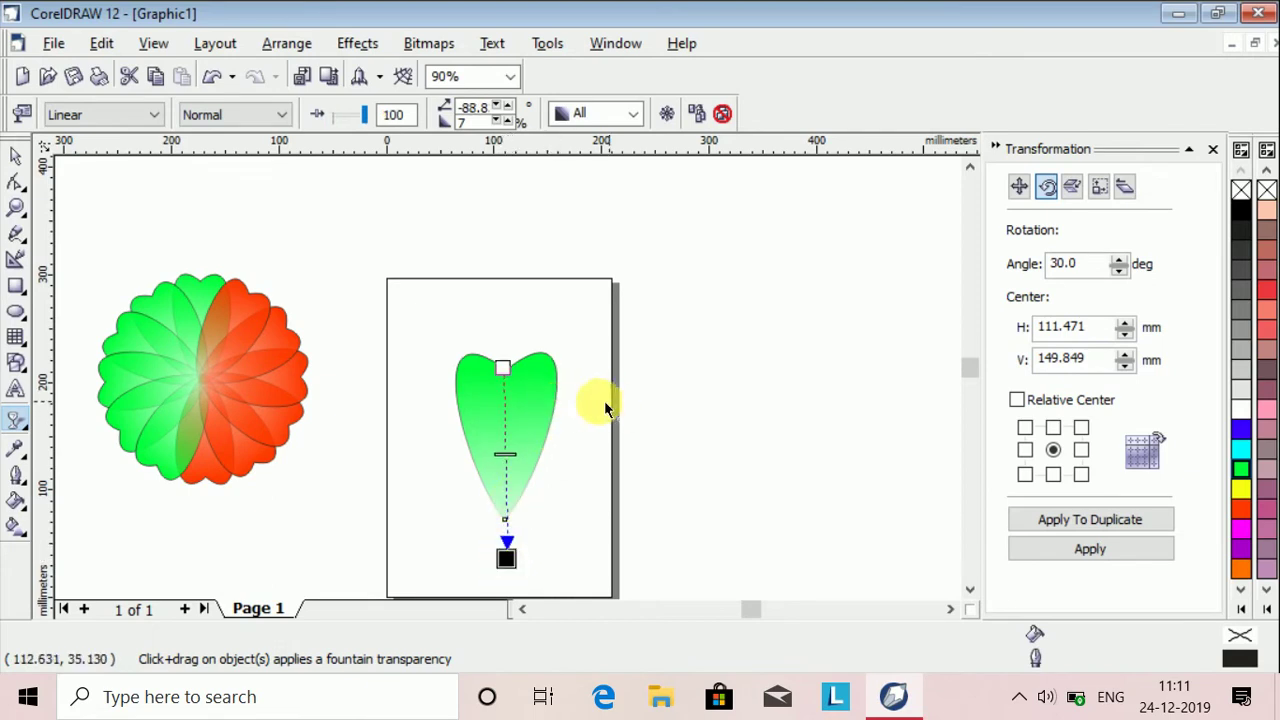
pyautogui.click(16, 160)
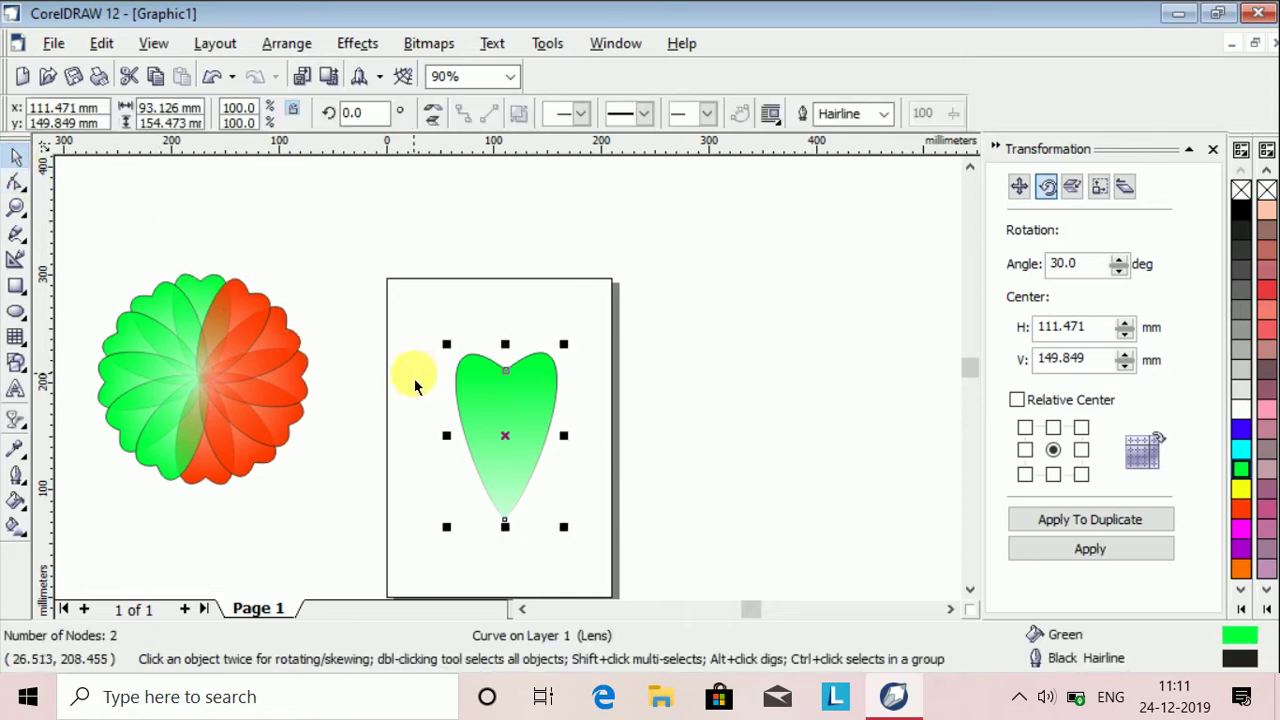
pyautogui.rightClick(521, 400)
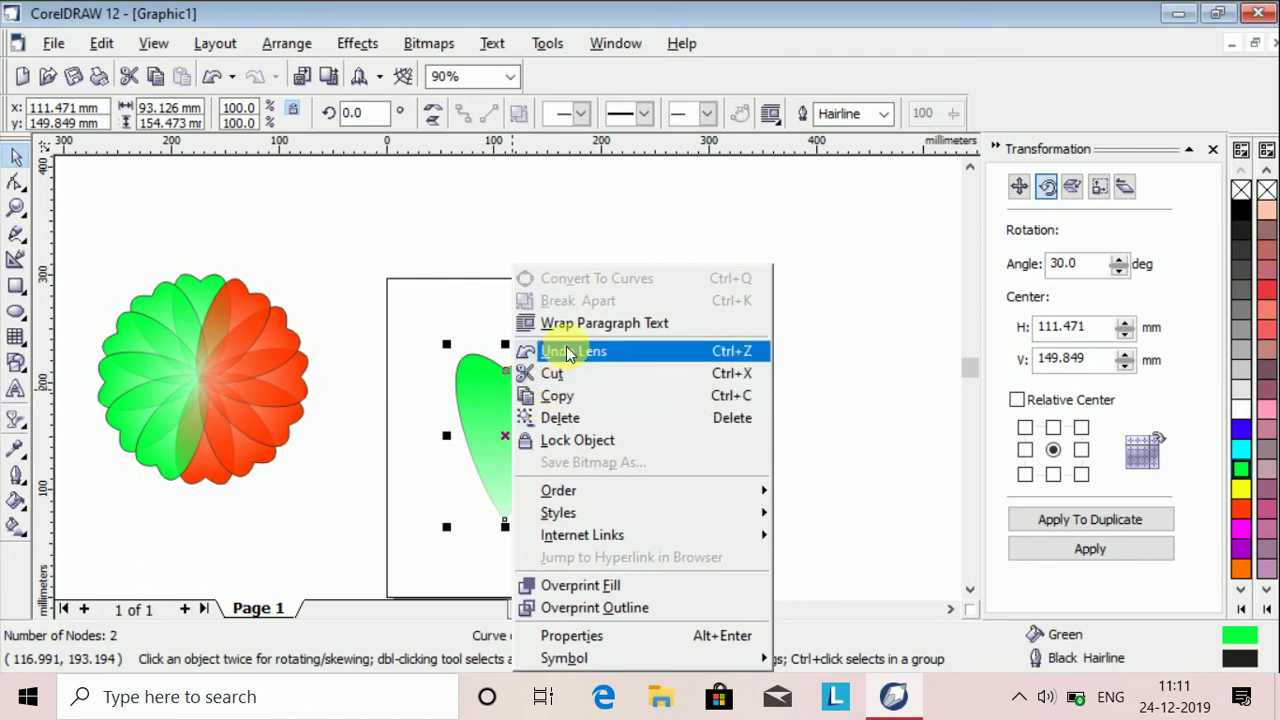
pyautogui.click(409, 503)
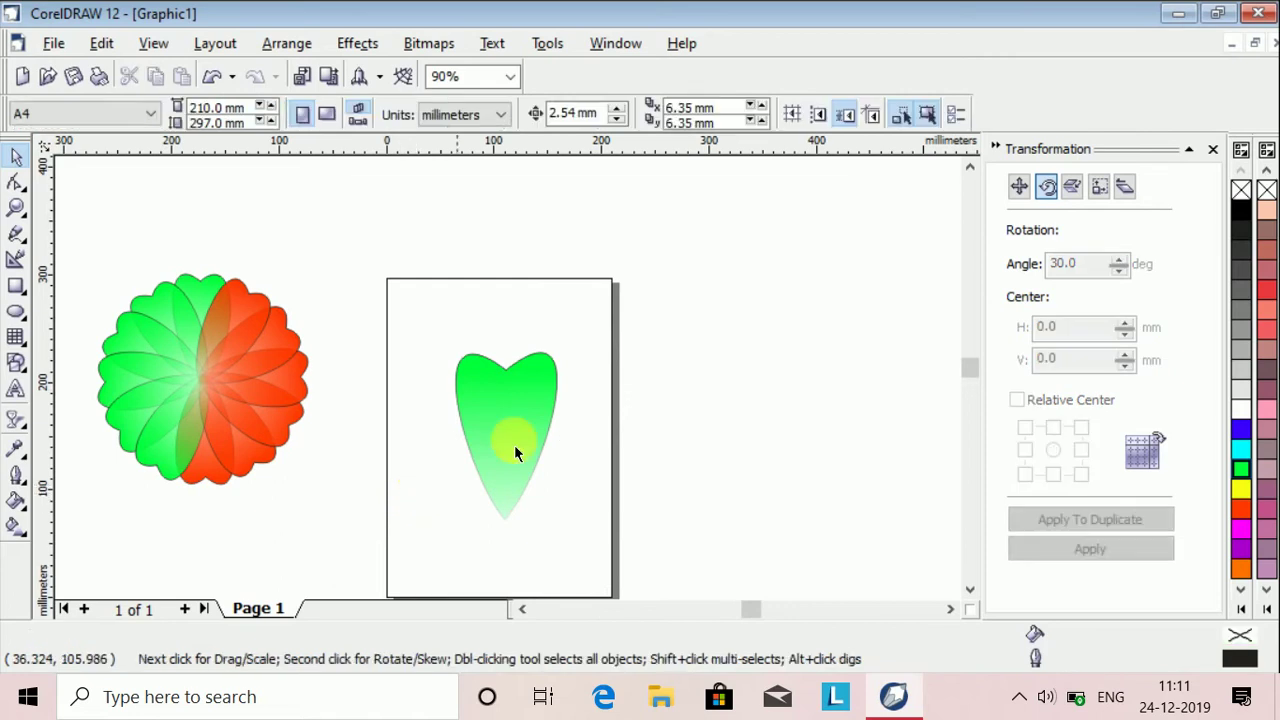
# Duplicate the green petal, place the copy to the right of the page, and fill it with red.
pyautogui.click(540, 422)
pyautogui.hotkey('ctrl', 'd')
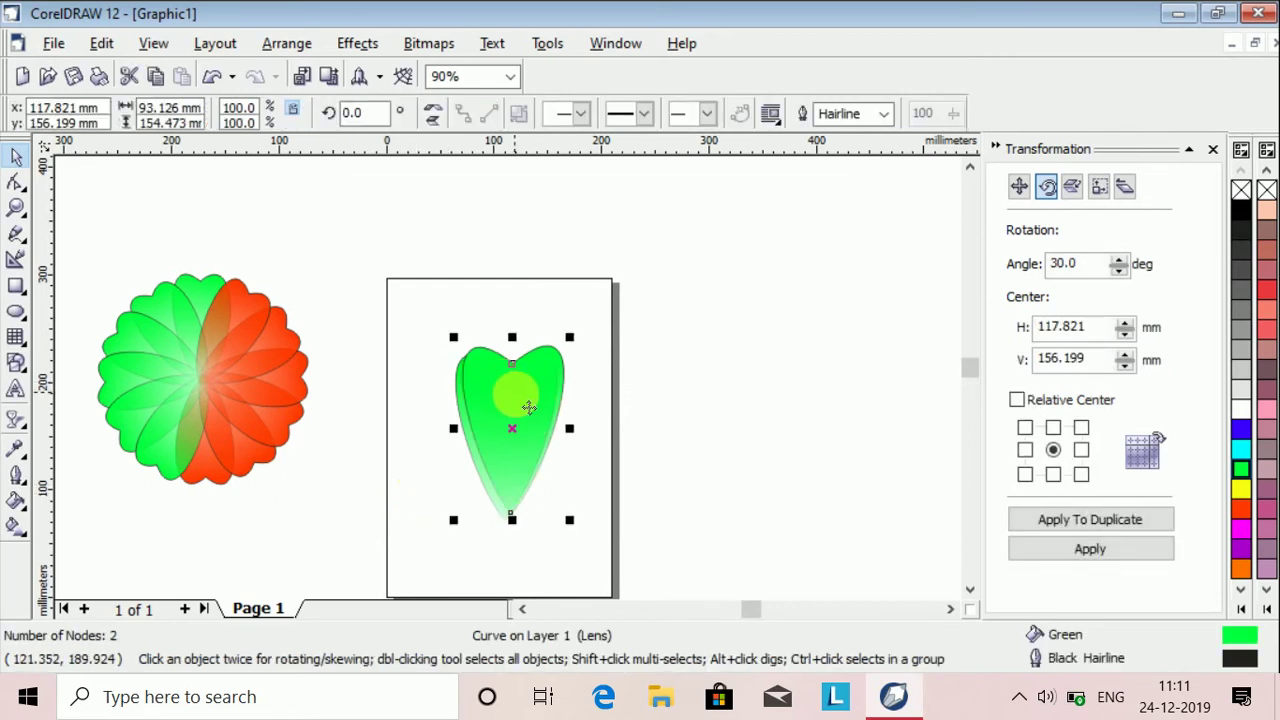
pyautogui.moveTo(517, 408); pyautogui.dragTo(718, 406)
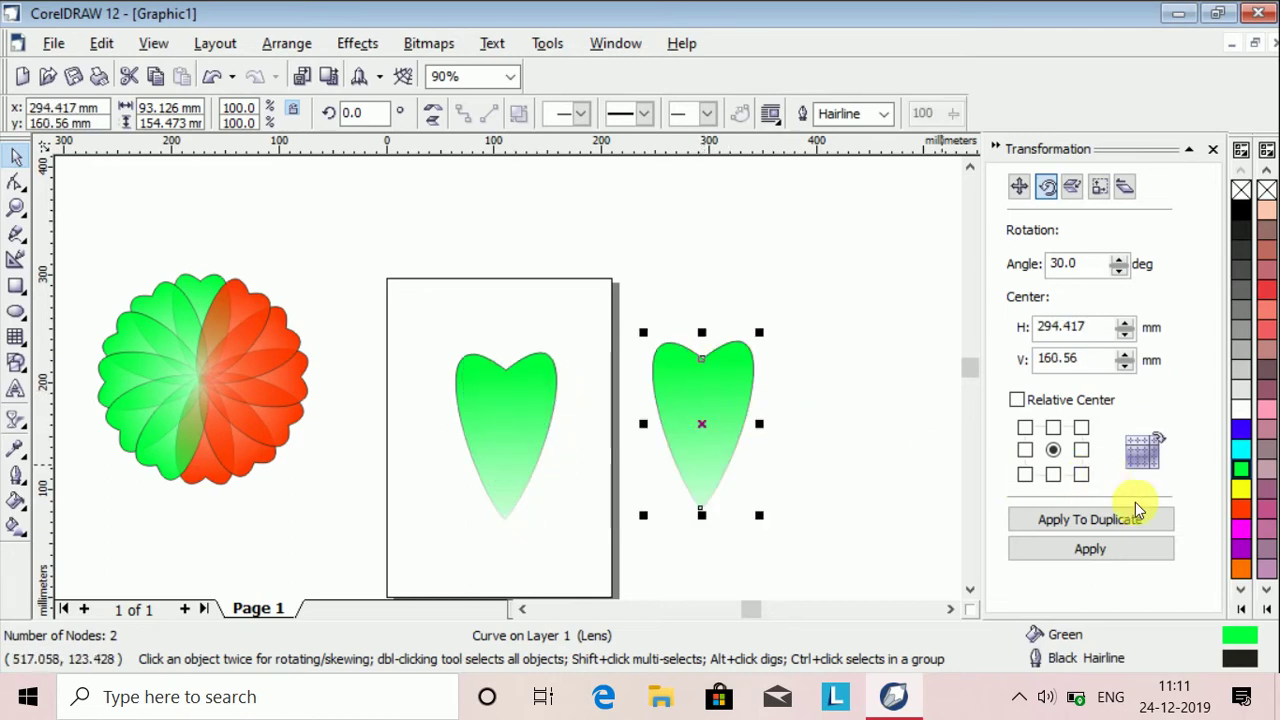
pyautogui.click(1244, 510)
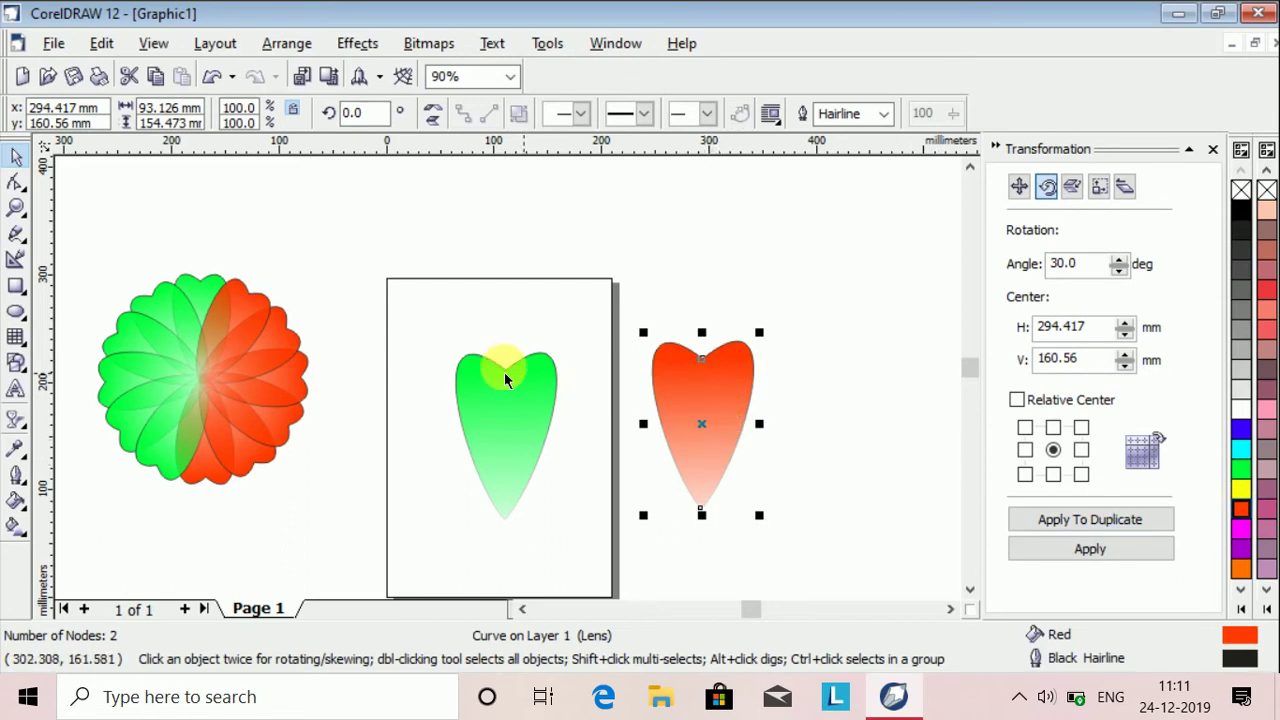
# Move the green petal straight up about 81 mm until its lobes extend past the page's upper edge.
pyautogui.doubleClick(506, 398)
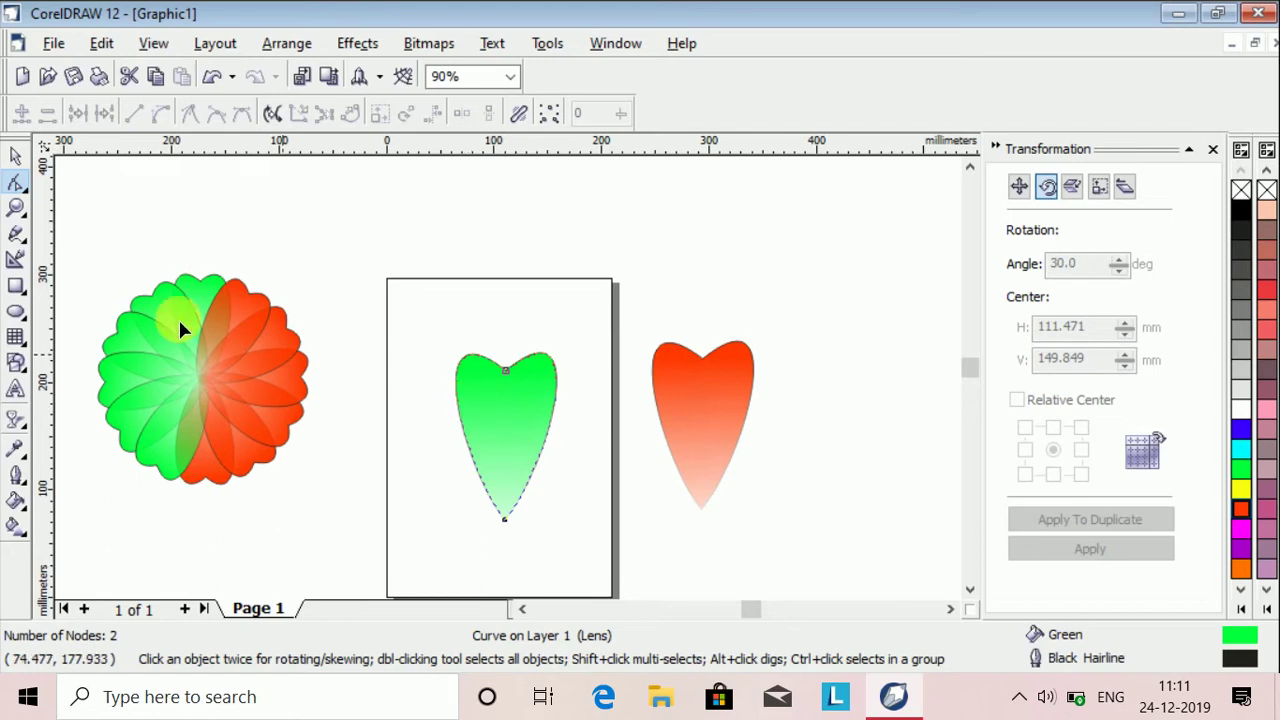
pyautogui.click(15, 157)
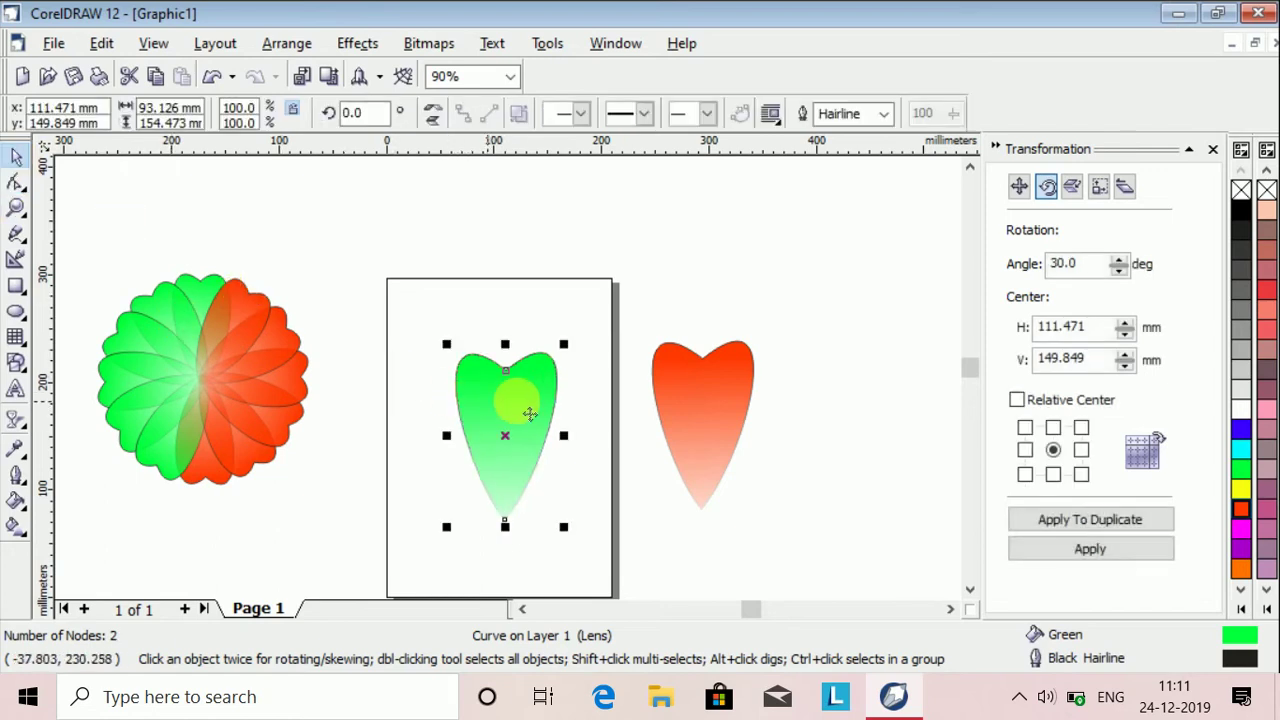
pyautogui.press('Up')
pyautogui.press('Up')
pyautogui.press('Up')
pyautogui.press('Up')
pyautogui.press('Up')
pyautogui.press('Up')
pyautogui.press('Up')
pyautogui.press('Up')
pyautogui.press('Up')
pyautogui.press('Up')
pyautogui.press('Up')
pyautogui.press('Up')
pyautogui.press('Up')
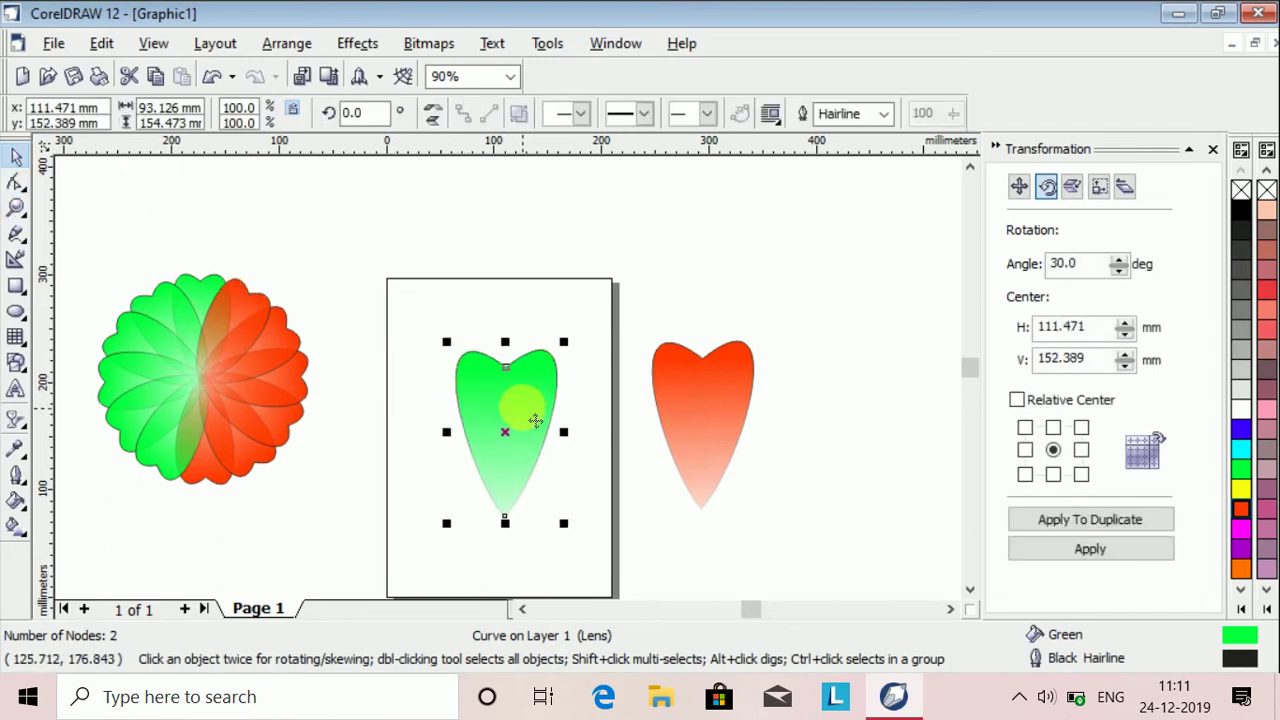
pyautogui.press('Up')
pyautogui.press('Up')
pyautogui.press('Up')
pyautogui.press('Up')
pyautogui.press('Up')
pyautogui.press('Up')
pyautogui.press('Up')
pyautogui.press('Up')
pyautogui.press('Up')
pyautogui.press('Up')
pyautogui.press('Up')
pyautogui.press('Up')
pyautogui.press('Up')
pyautogui.press('Up')
pyautogui.press('Up')
pyautogui.press('Up')
pyautogui.press('Up')
pyautogui.press('Up')
pyautogui.press('Up')
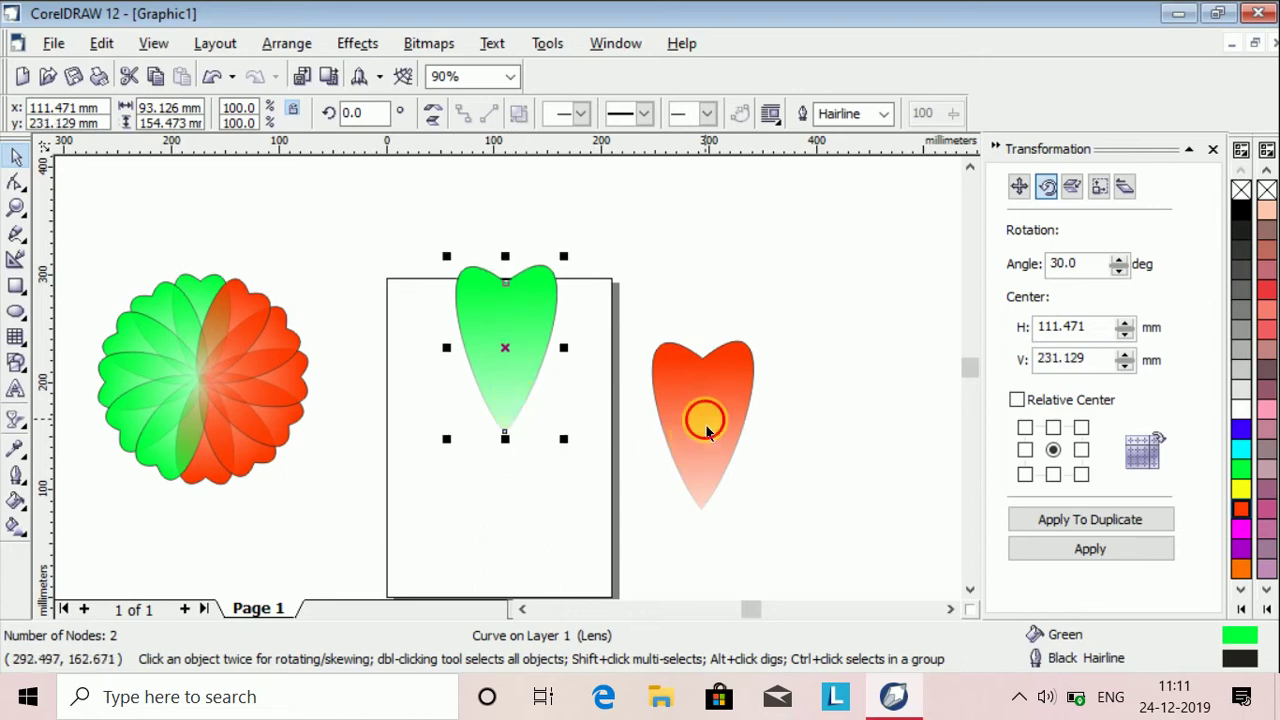
# Centre the red petal on the page and rotate it about 181 degrees so its tip points upward.
pyautogui.click(704, 423)
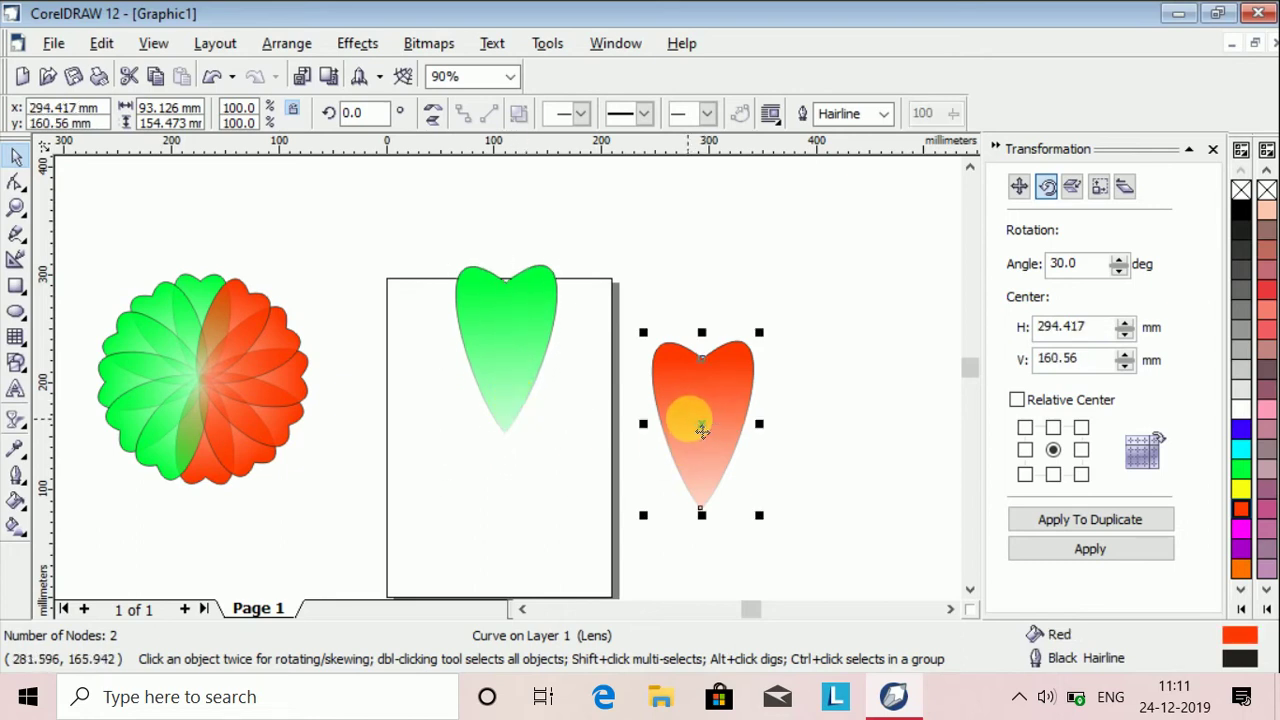
pyautogui.press('p')
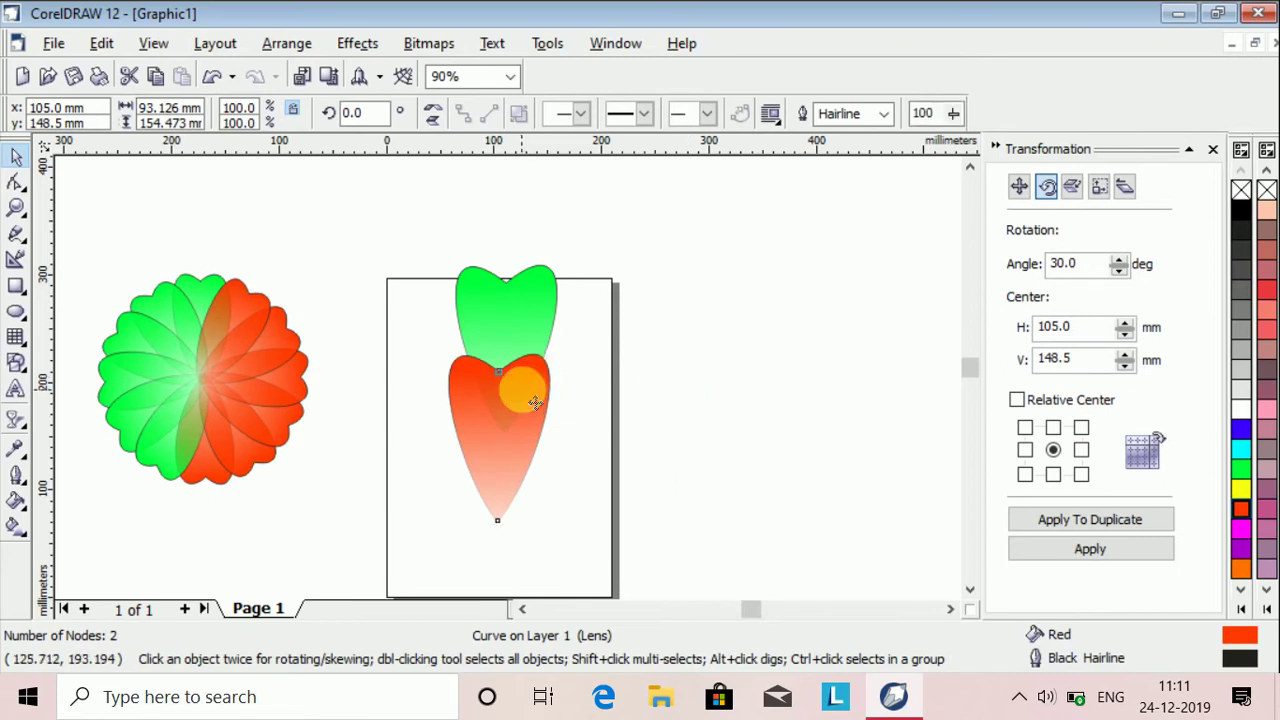
pyautogui.click(524, 382)
pyautogui.moveTo(573, 360); pyautogui.dragTo(466, 512)
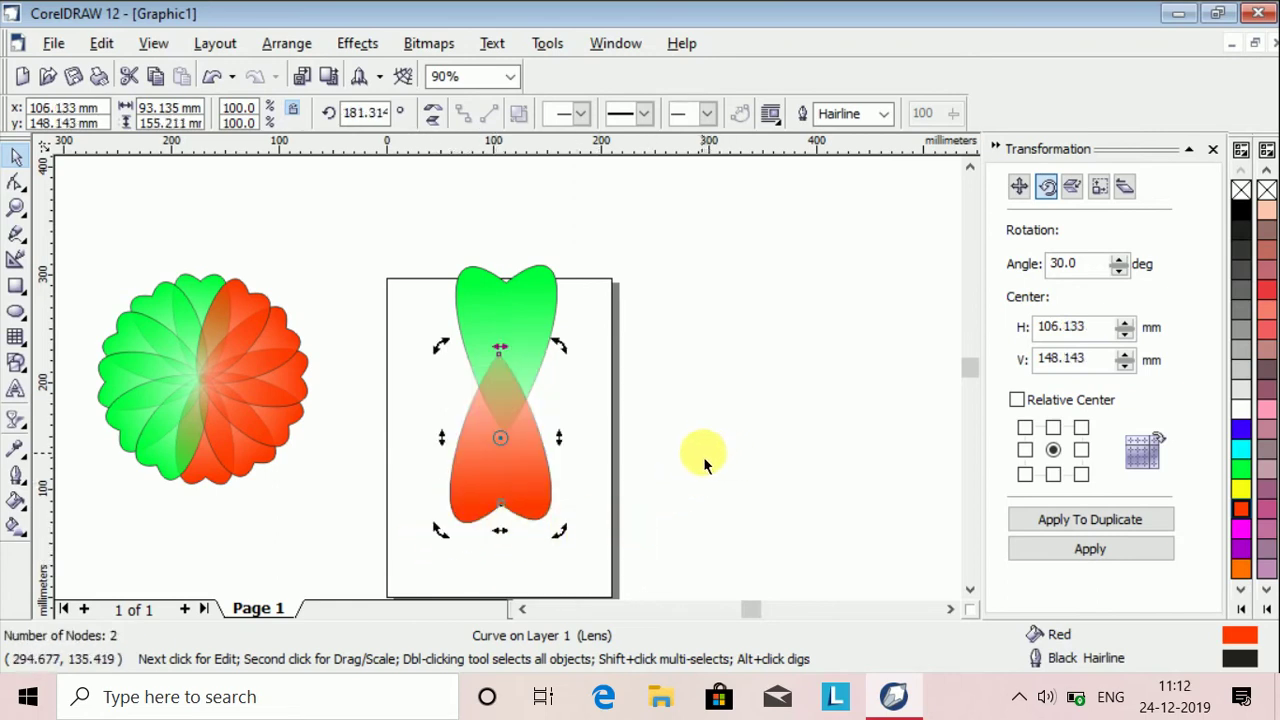
# Nudge the red petal down about 58 mm and right about 5 mm until its tip meets the green petal's tip.
pyautogui.press('Down')
pyautogui.press('Down')
pyautogui.press('Down')
pyautogui.press('Down')
pyautogui.press('Down')
pyautogui.press('Down')
pyautogui.press('Down')
pyautogui.press('Down')
pyautogui.press('Down')
pyautogui.press('Down')
pyautogui.press('Down')
pyautogui.press('Down')
pyautogui.press('Down')
pyautogui.press('Down')
pyautogui.press('Down')
pyautogui.press('Down')
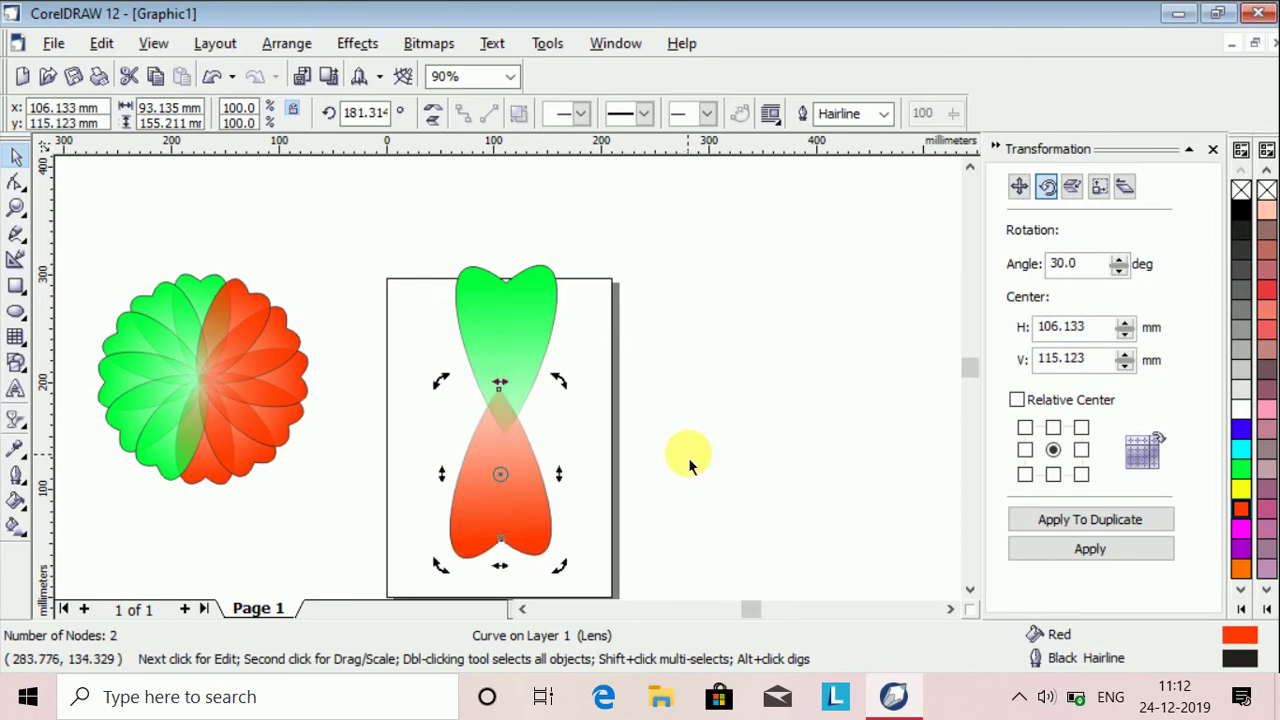
pyautogui.press('Down')
pyautogui.press('Down')
pyautogui.press('Down')
pyautogui.press('Down')
pyautogui.press('Down')
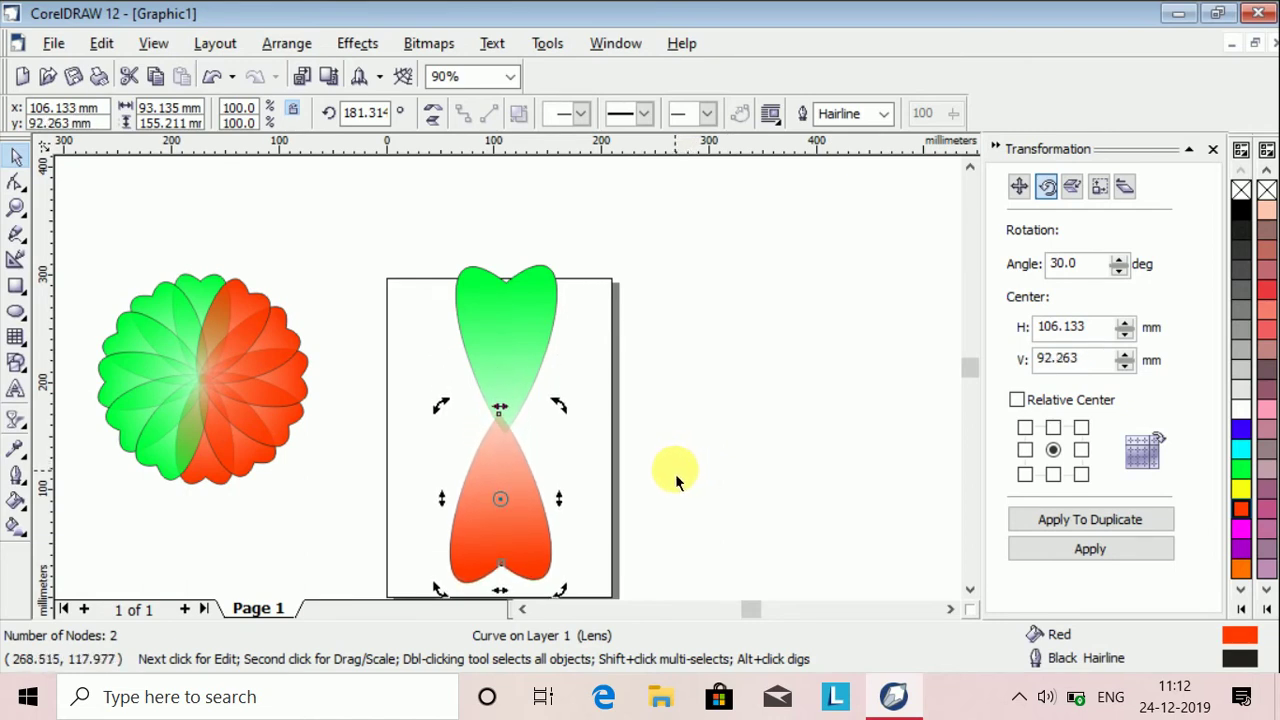
pyautogui.press('Right')
pyautogui.press('Right')
pyautogui.press('Up')
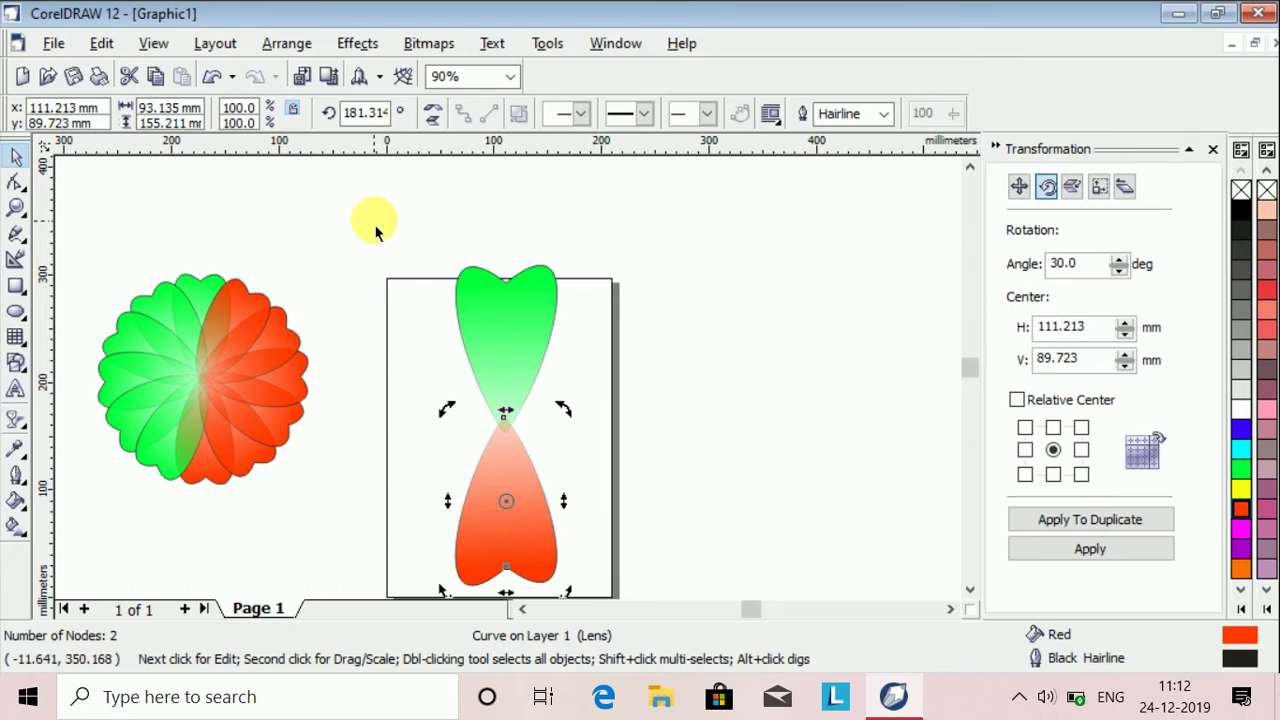
# Select the green and red petals together and group them.
pyautogui.moveTo(374, 220); pyautogui.dragTo(390, 302)
pyautogui.moveTo(406, 383); pyautogui.dragTo(655, 555)
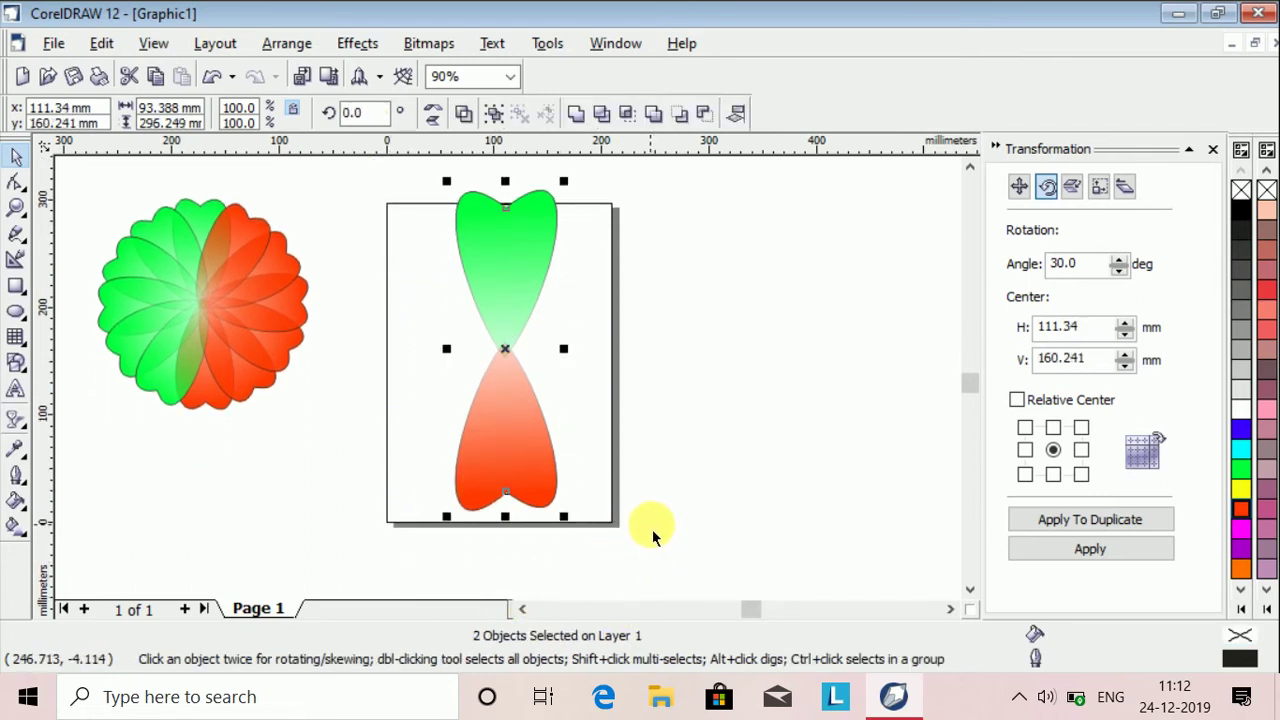
pyautogui.scroll(1, 688, 486)
pyautogui.scroll(-1, 688, 486)
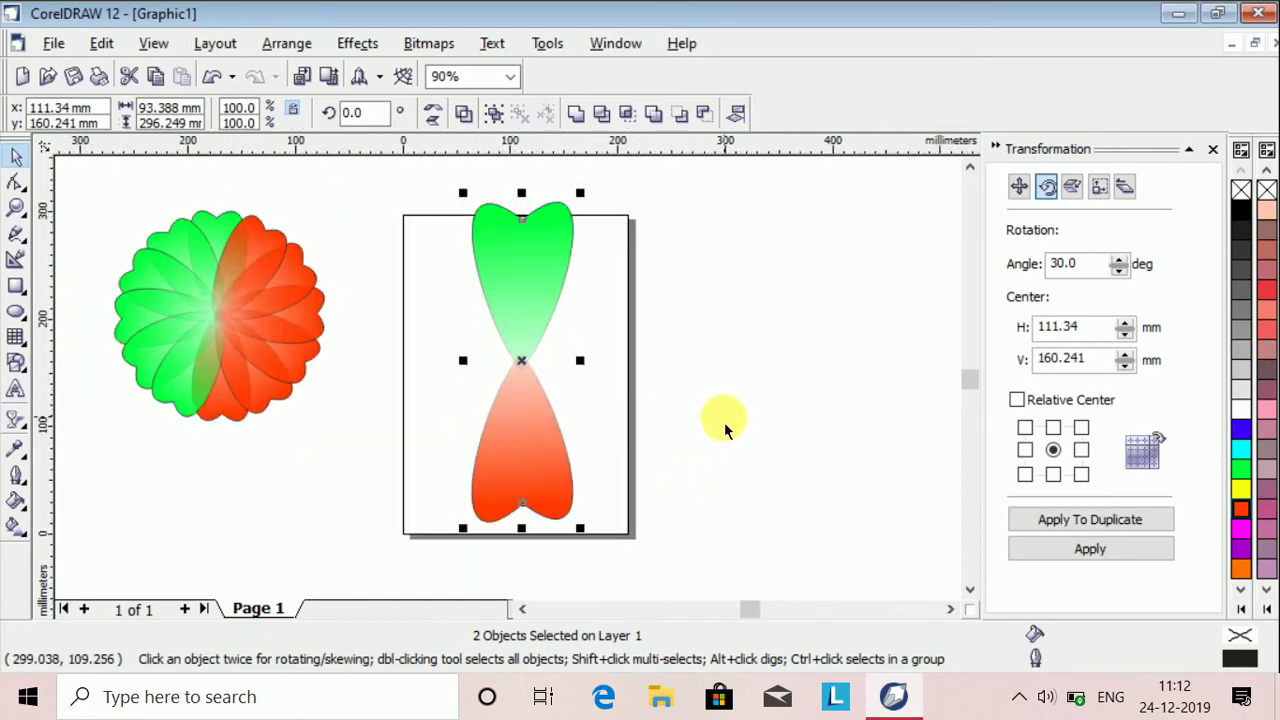
pyautogui.hotkey('ctrl', 'g')
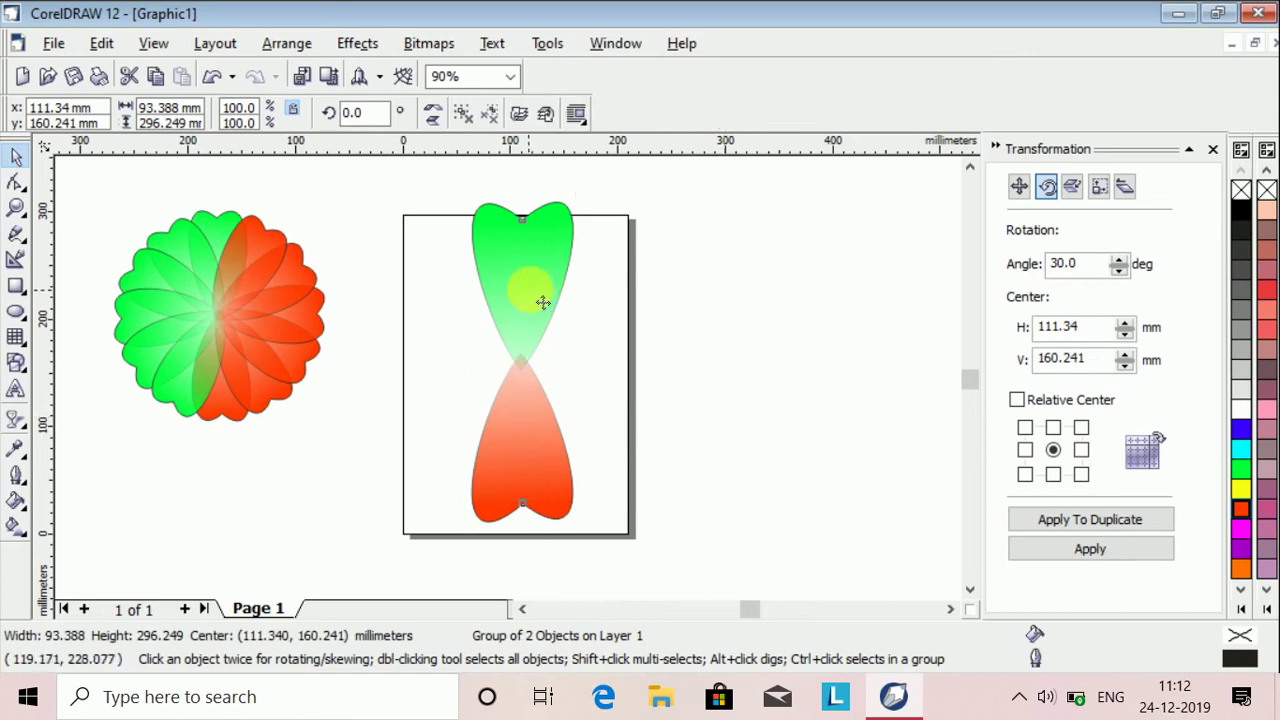
# Move the grouped petal pair about 8 mm right and 13 mm down, and open the rotation settings with a 30-degree angle.
pyautogui.moveTo(542, 302)
pyautogui.mouseDown()
pyautogui.moveTo(545, 352)
pyautogui.moveTo(538, 287)
pyautogui.moveTo(532, 298)
pyautogui.mouseUp()
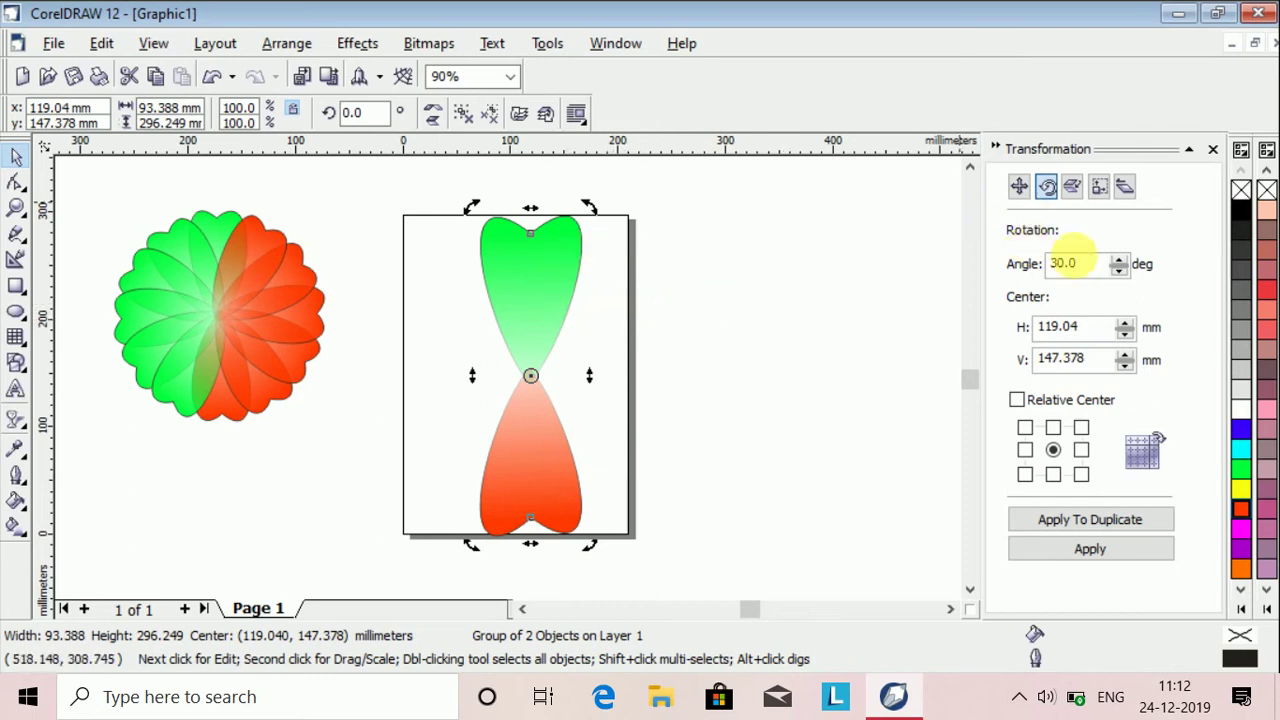
pyautogui.doubleClick(1063, 264)
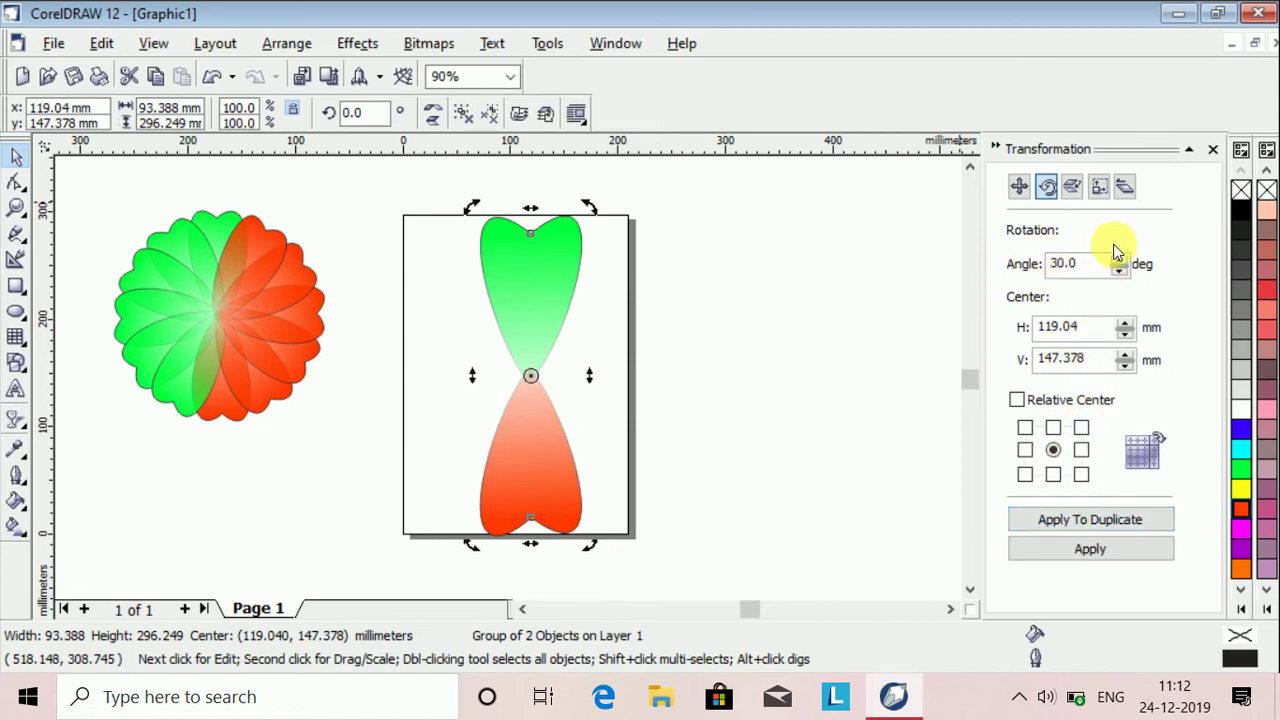
pyautogui.click(1213, 152)
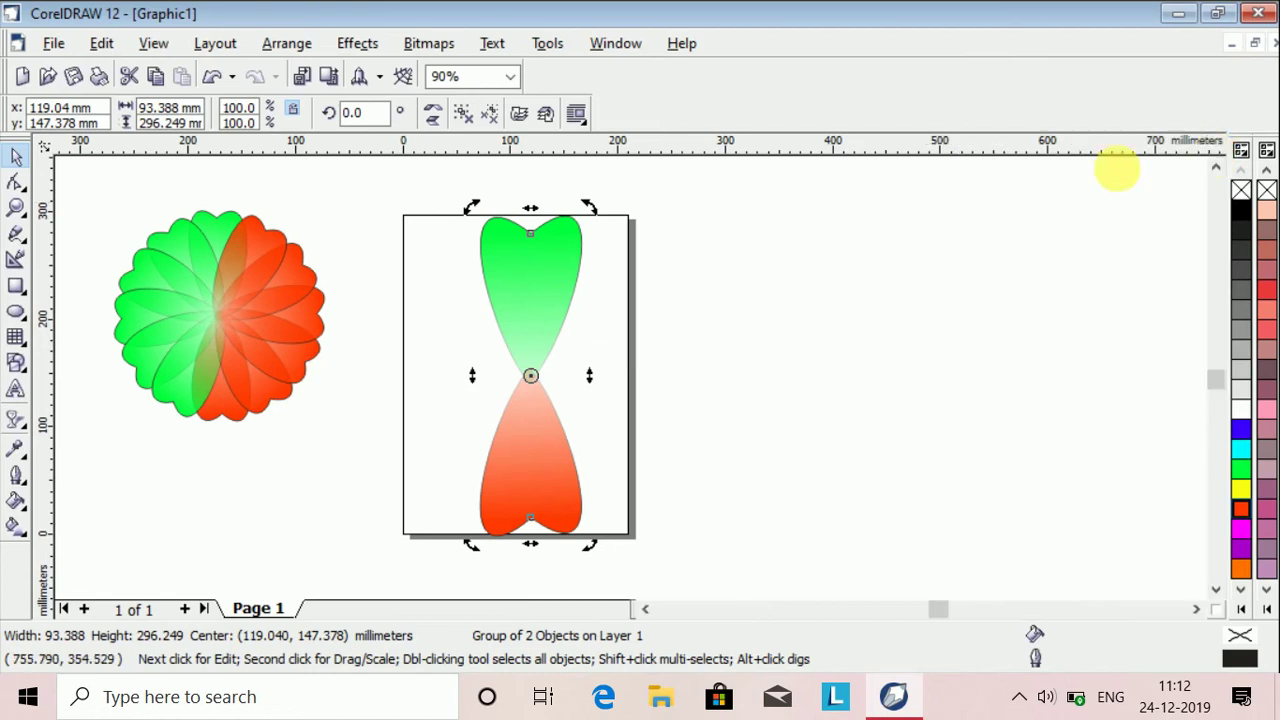
pyautogui.click(292, 44)
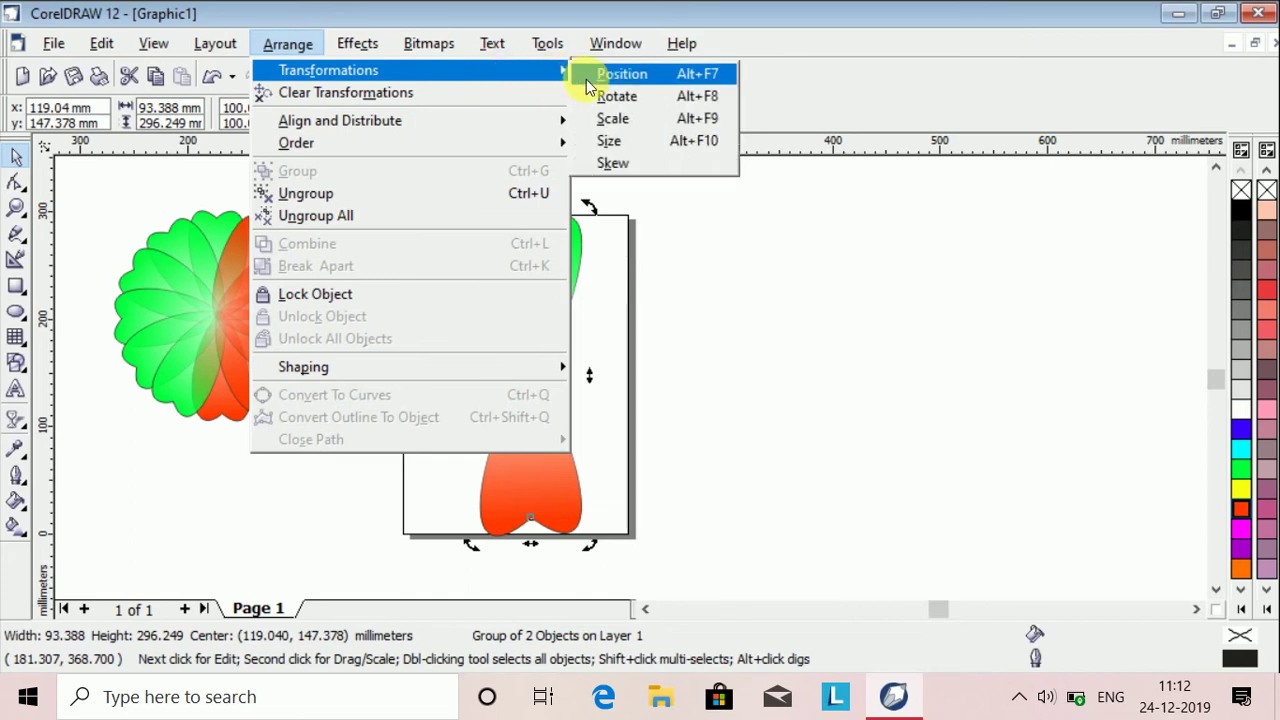
pyautogui.click(679, 98)
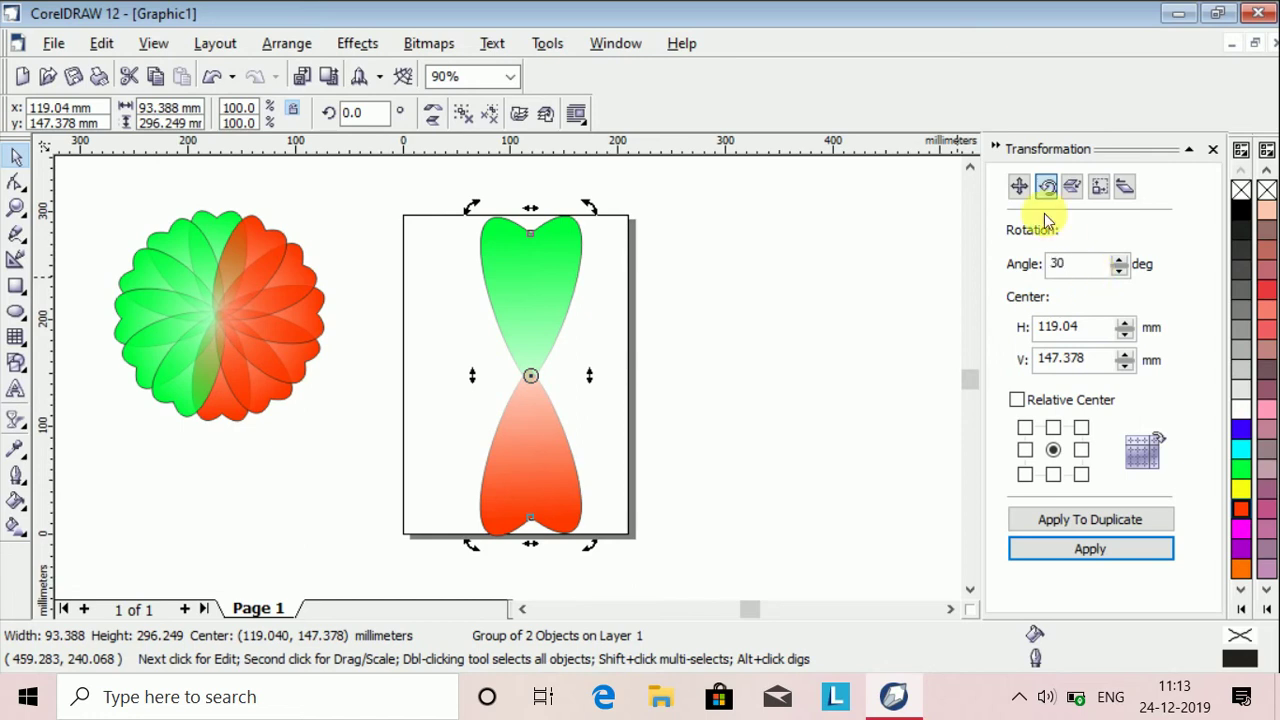
# Create five duplicates of the petal pair, each rotated a further 30 degrees about its centre, to complete the round flower.
pyautogui.click(1115, 520)
pyautogui.click(1115, 520)
pyautogui.click(1115, 520)
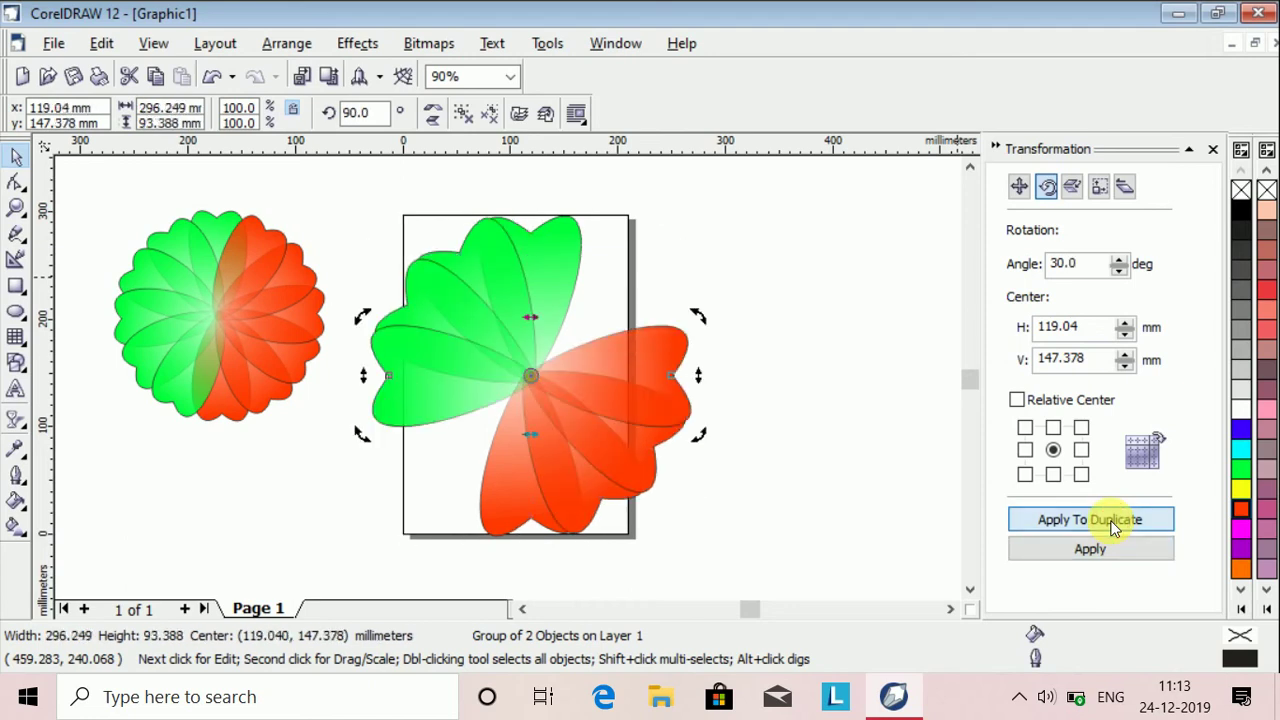
pyautogui.click(1115, 520)
pyautogui.click(1115, 520)
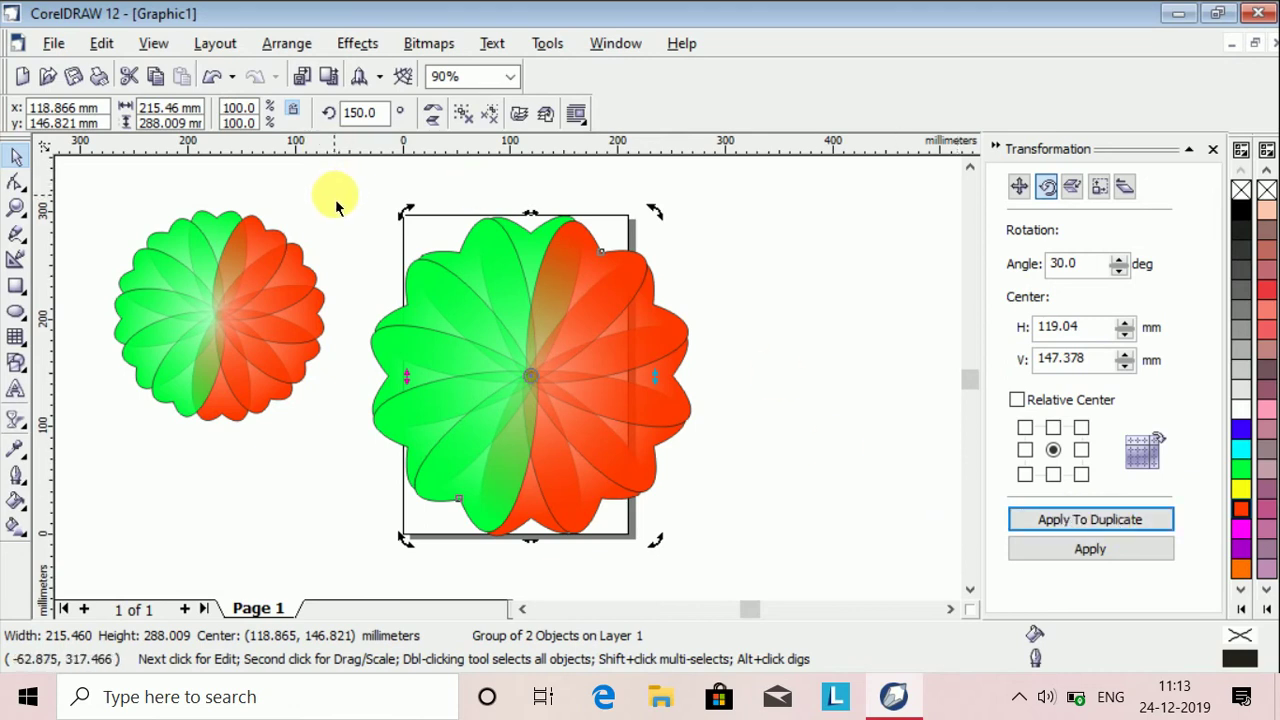
# Select all six petal pairs of the new flower on the page and group them.
pyautogui.moveTo(510, 600); pyautogui.dragTo(742, 550)
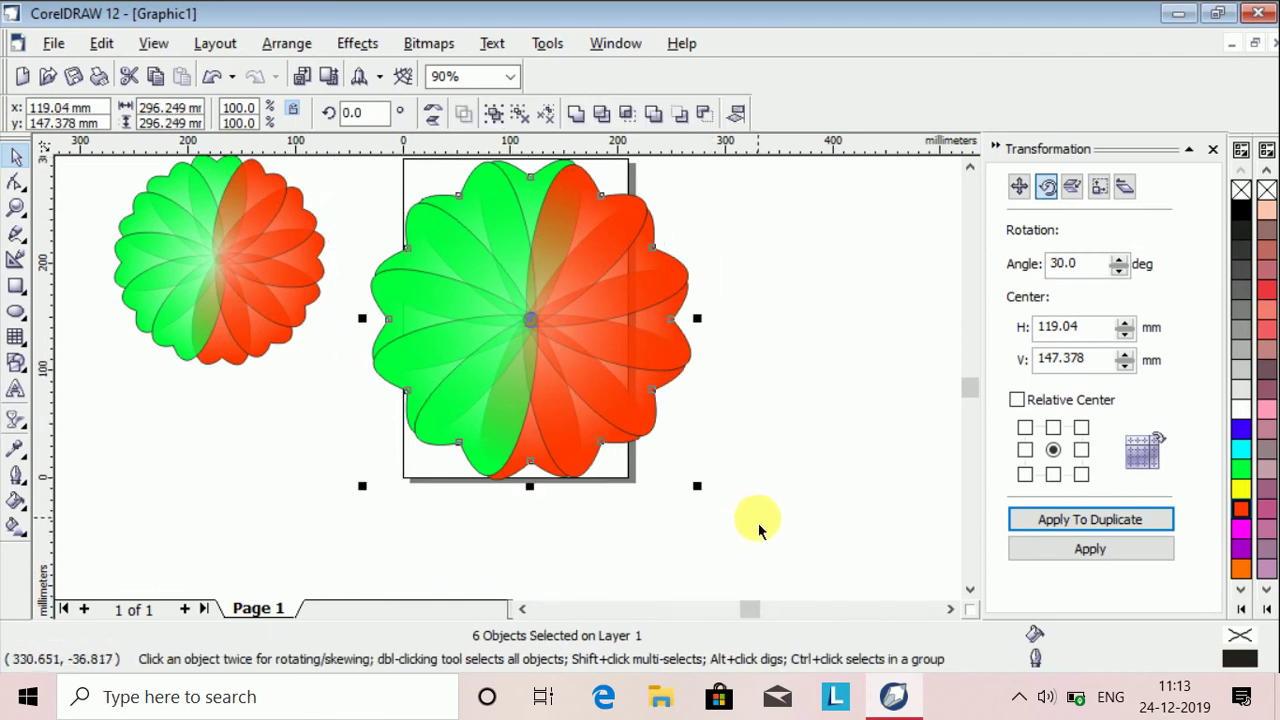
pyautogui.click(762, 518)
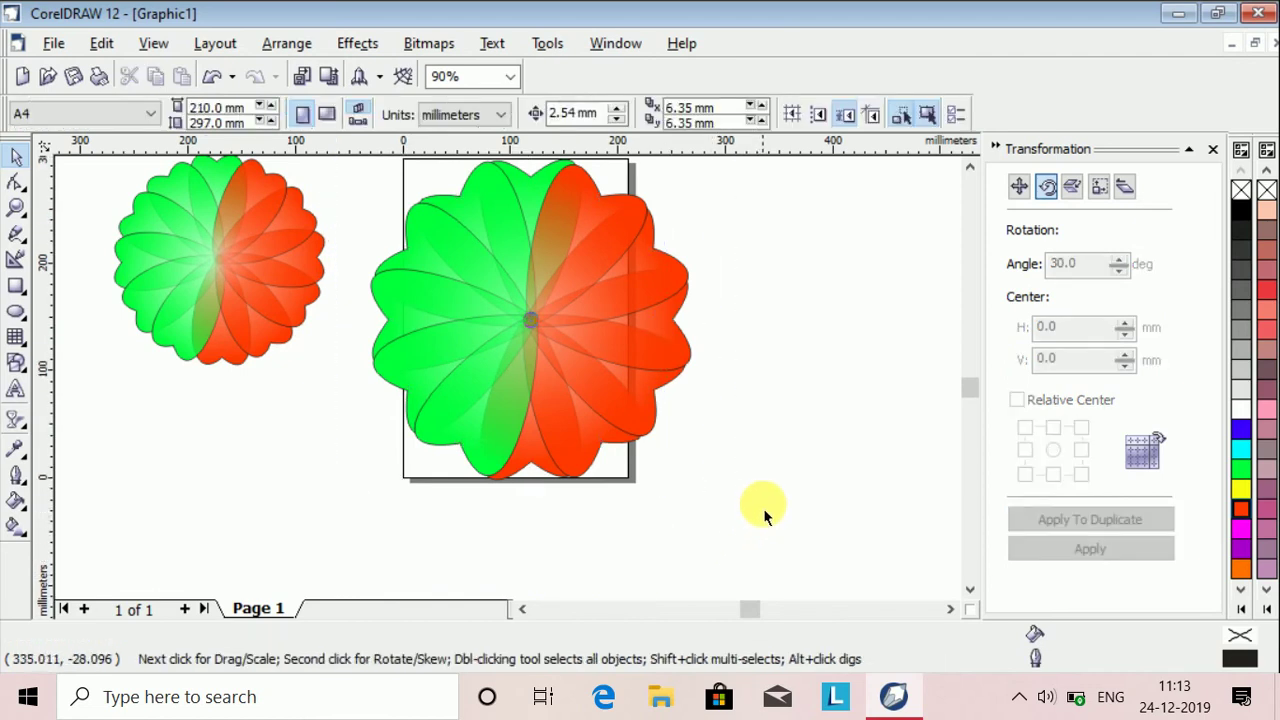
pyautogui.doubleClick(589, 361)
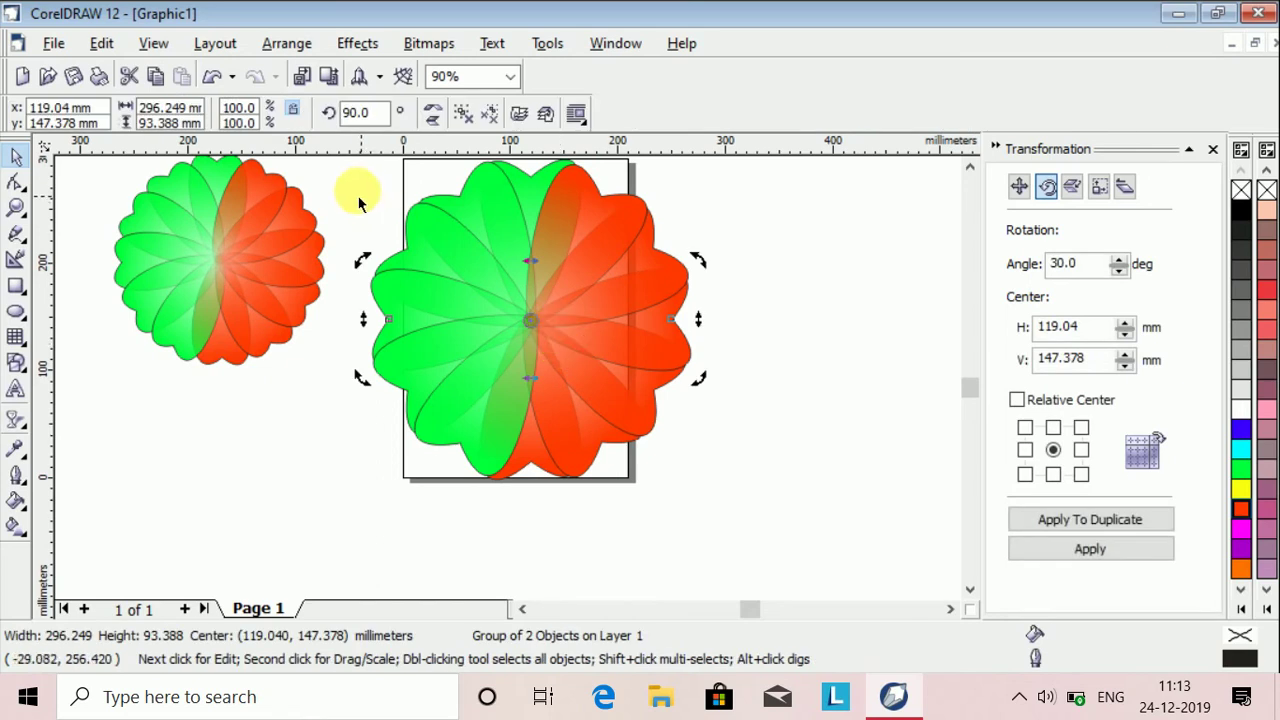
pyautogui.moveTo(346, 184); pyautogui.dragTo(723, 492)
pyautogui.scroll(1, 722, 491)
pyautogui.scroll(-3, 722, 491)
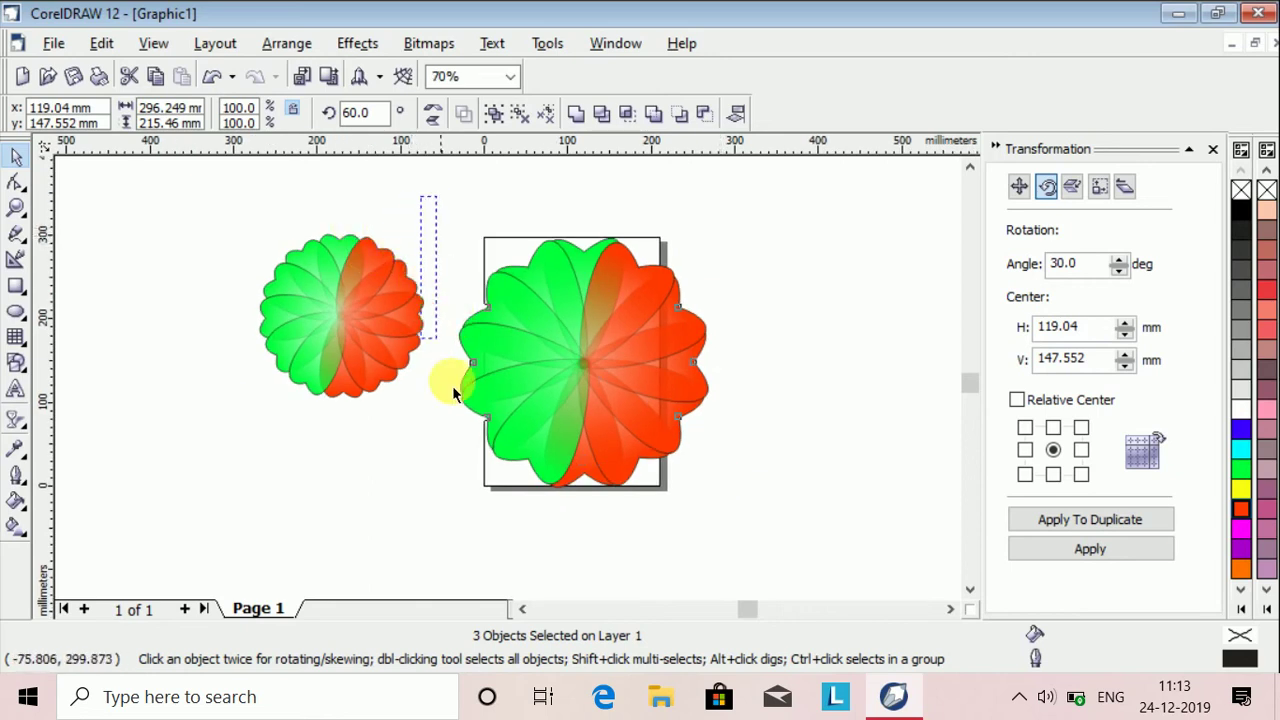
pyautogui.moveTo(452, 386); pyautogui.dragTo(743, 530)
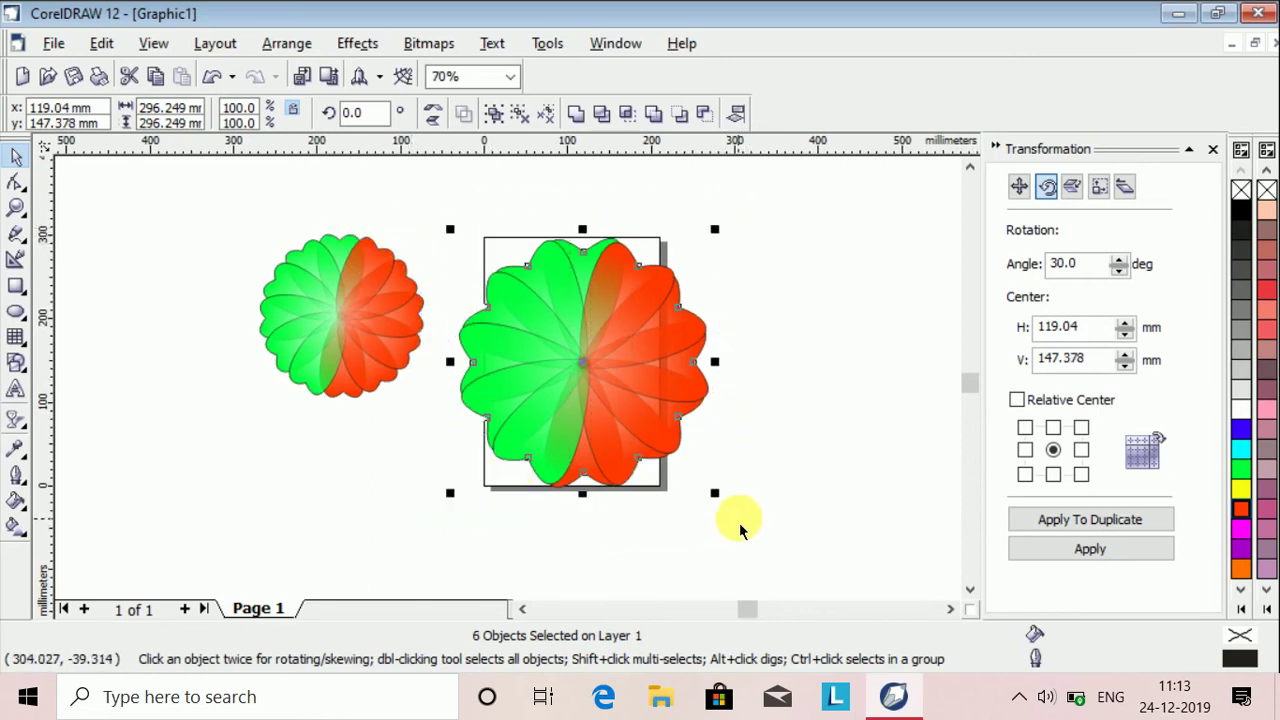
pyautogui.hotkey('ctrl', 'g')
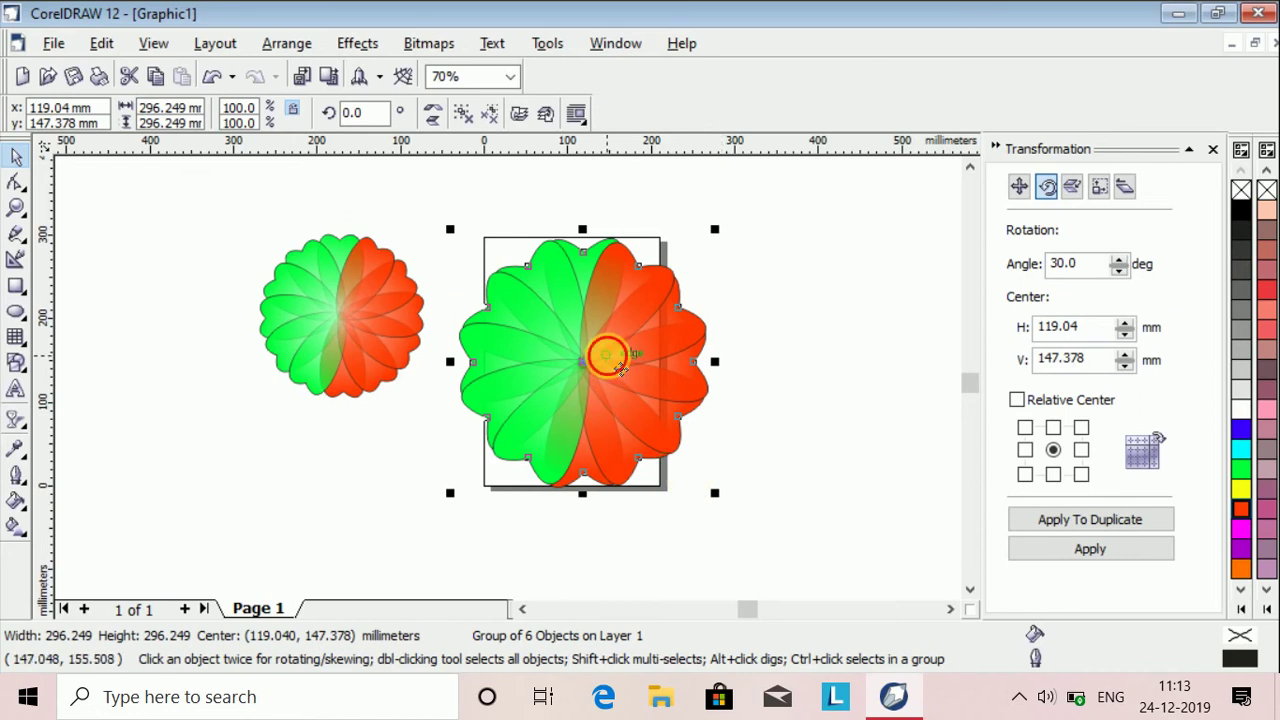
# Scale the grouped flower down proportionally to about 240 mm wide and centre it on the page.
pyautogui.moveTo(606, 356); pyautogui.dragTo(840, 368)
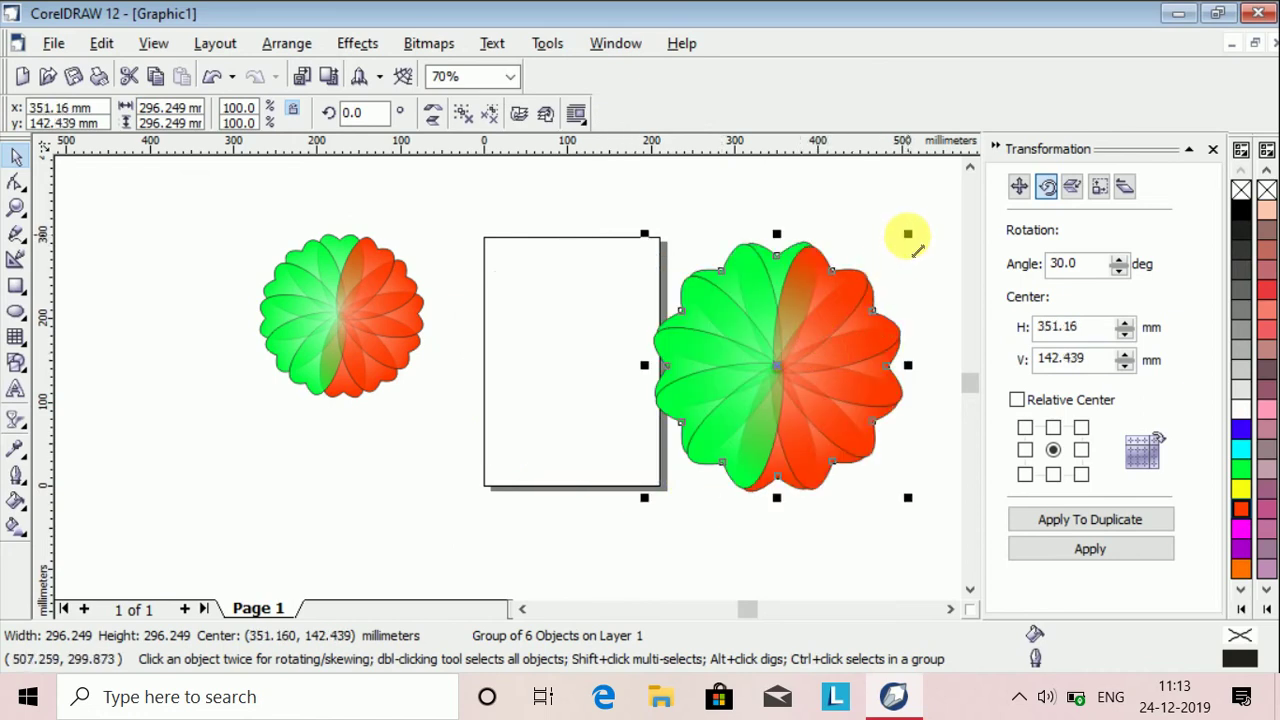
pyautogui.click(878, 277)
pyautogui.click(843, 306)
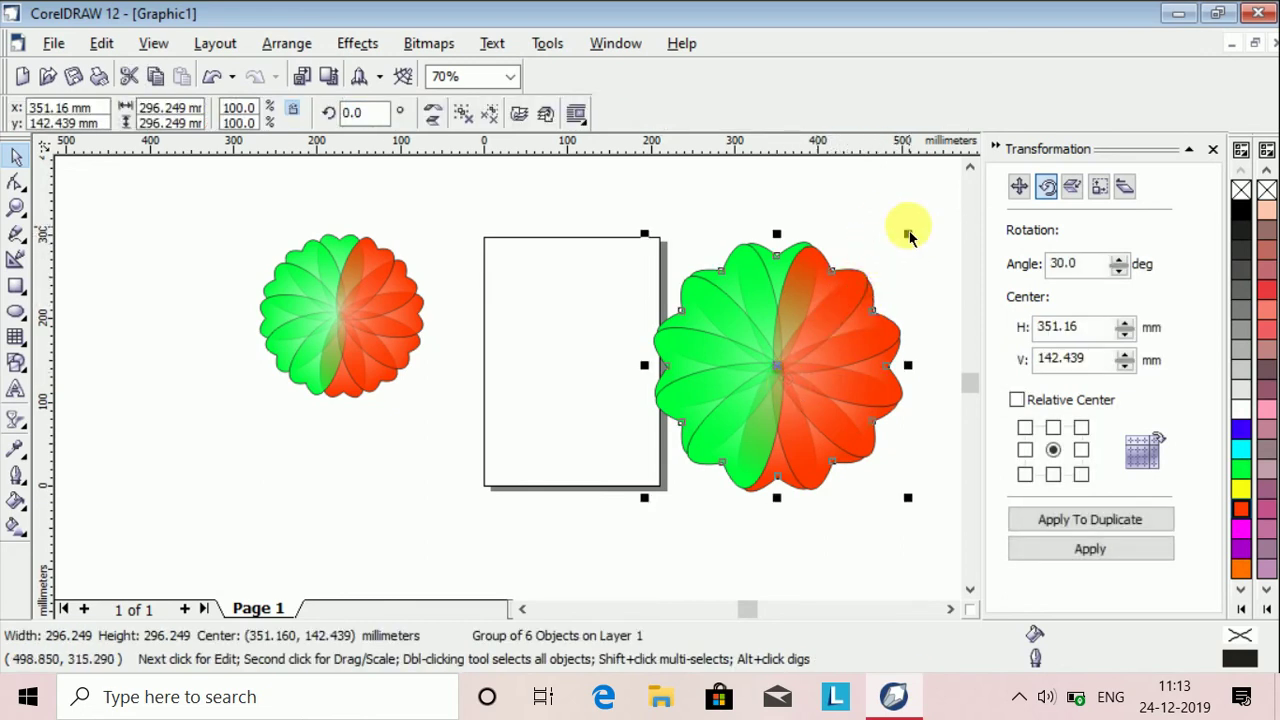
pyautogui.moveTo(907, 234)
pyautogui.mouseDown()
pyautogui.moveTo(857, 280)
pyautogui.moveTo(891, 234)
pyautogui.mouseUp()
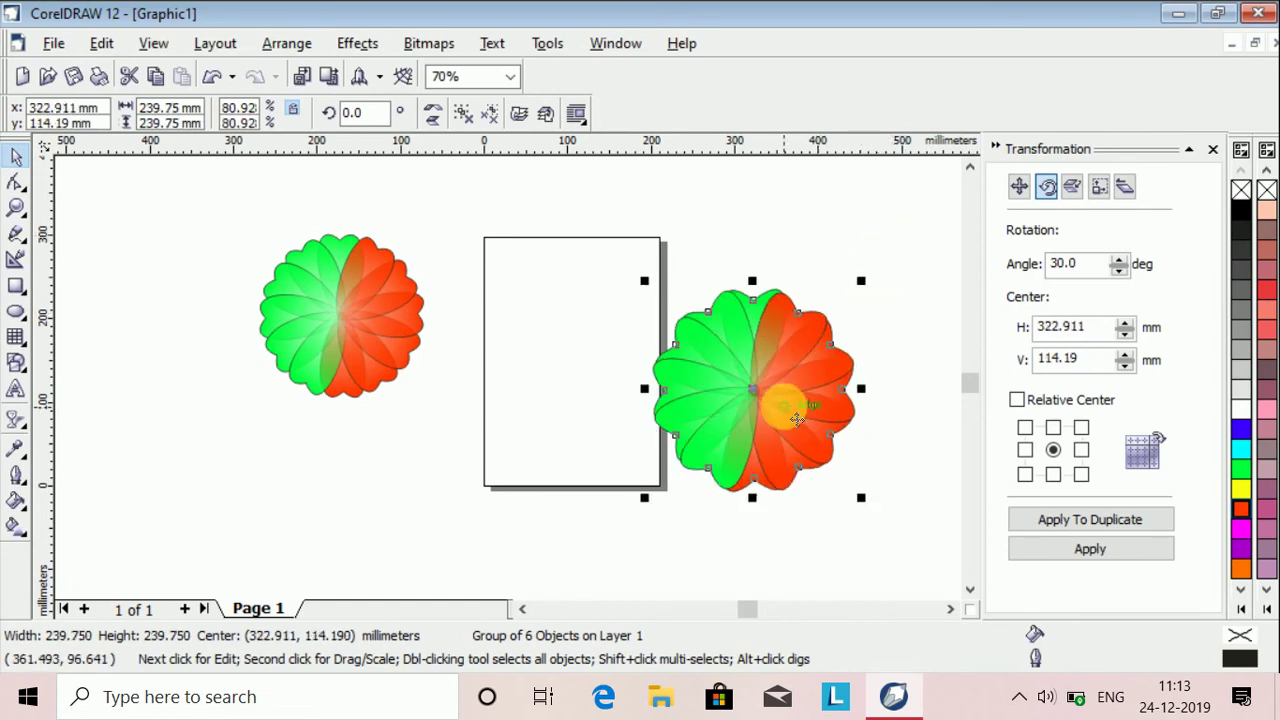
pyautogui.moveTo(776, 400); pyautogui.dragTo(845, 340)
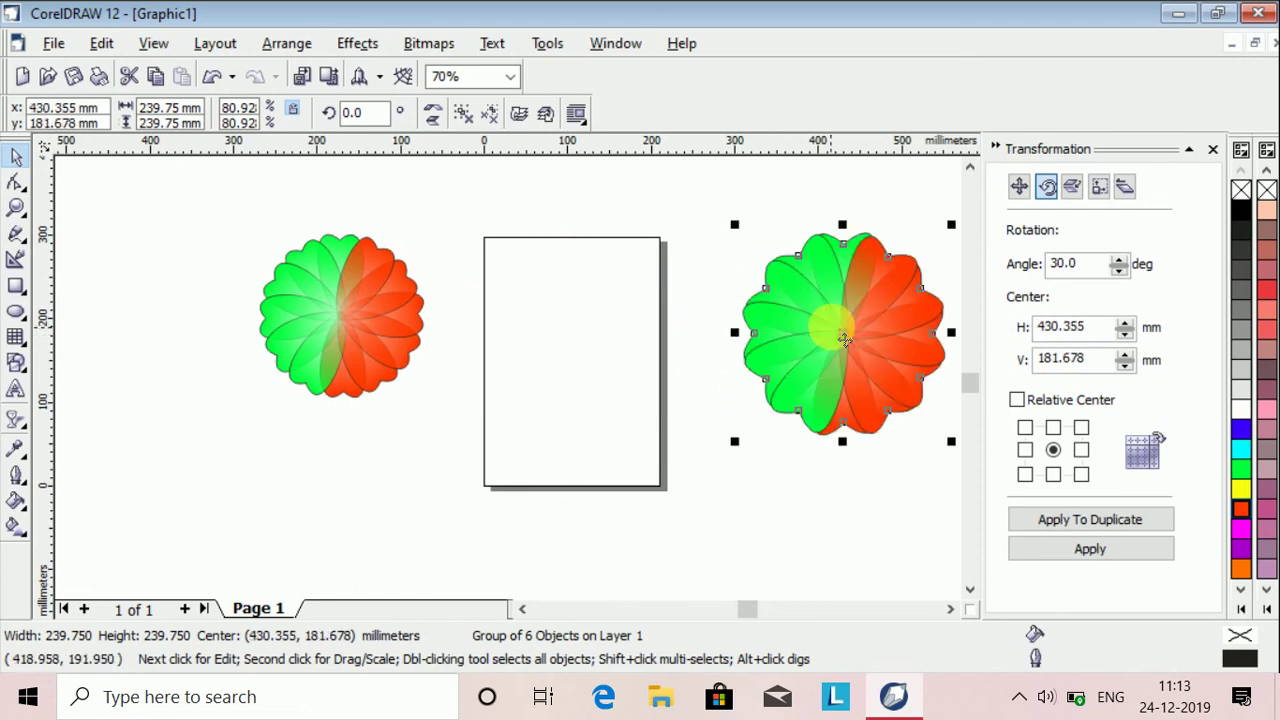
pyautogui.press('p')
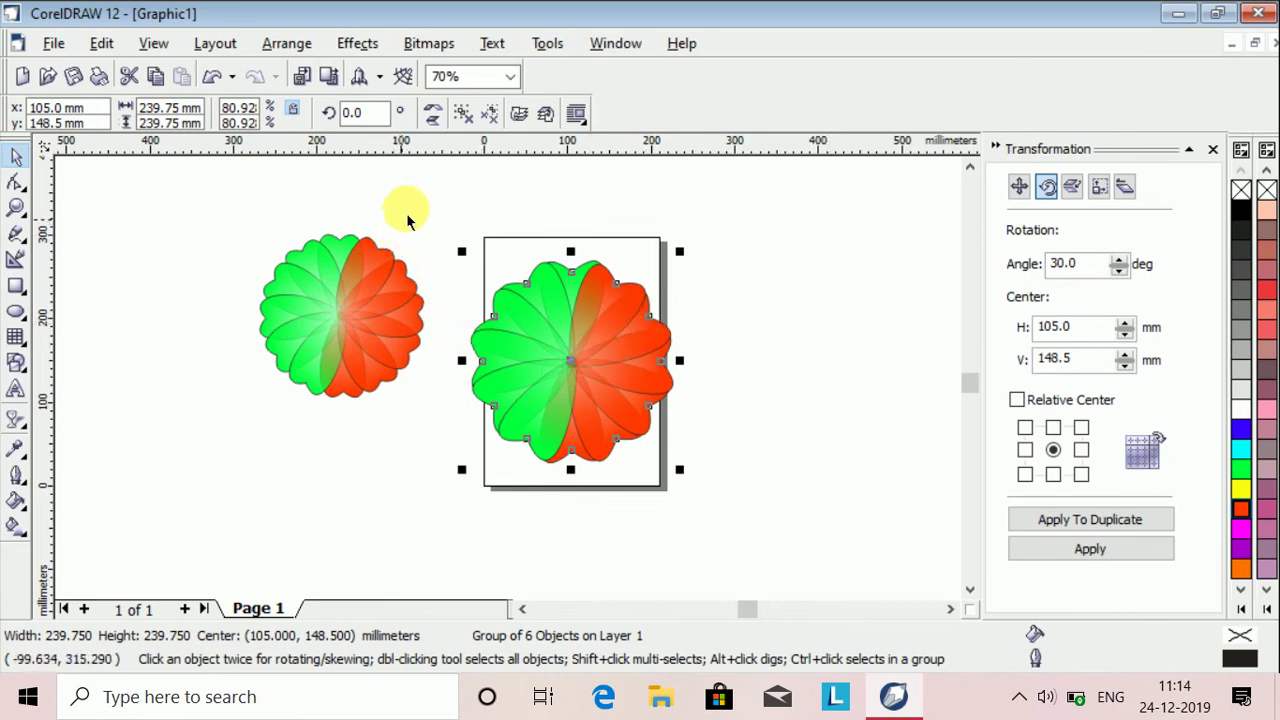
# Rotate the smaller sample flower about 155 degrees and shift its rotation centre about 223 mm to its left.
pyautogui.doubleClick(370, 300)
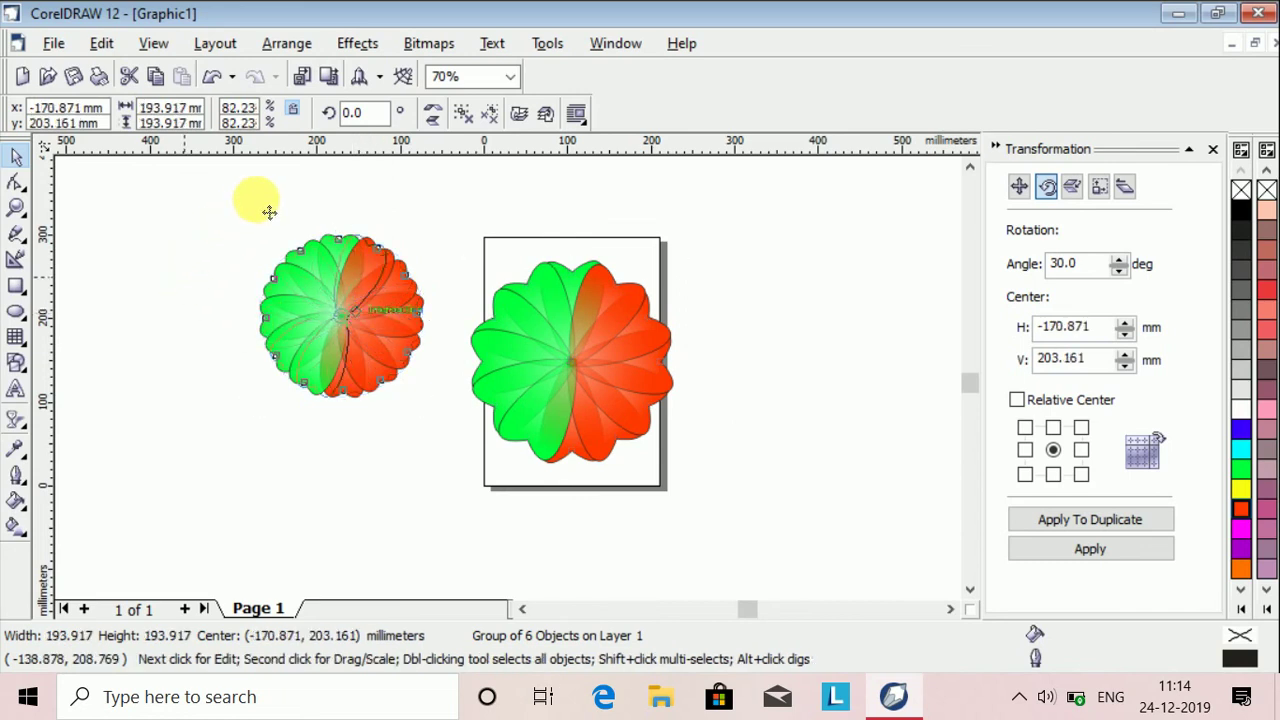
pyautogui.moveTo(191, 241); pyautogui.dragTo(177, 229)
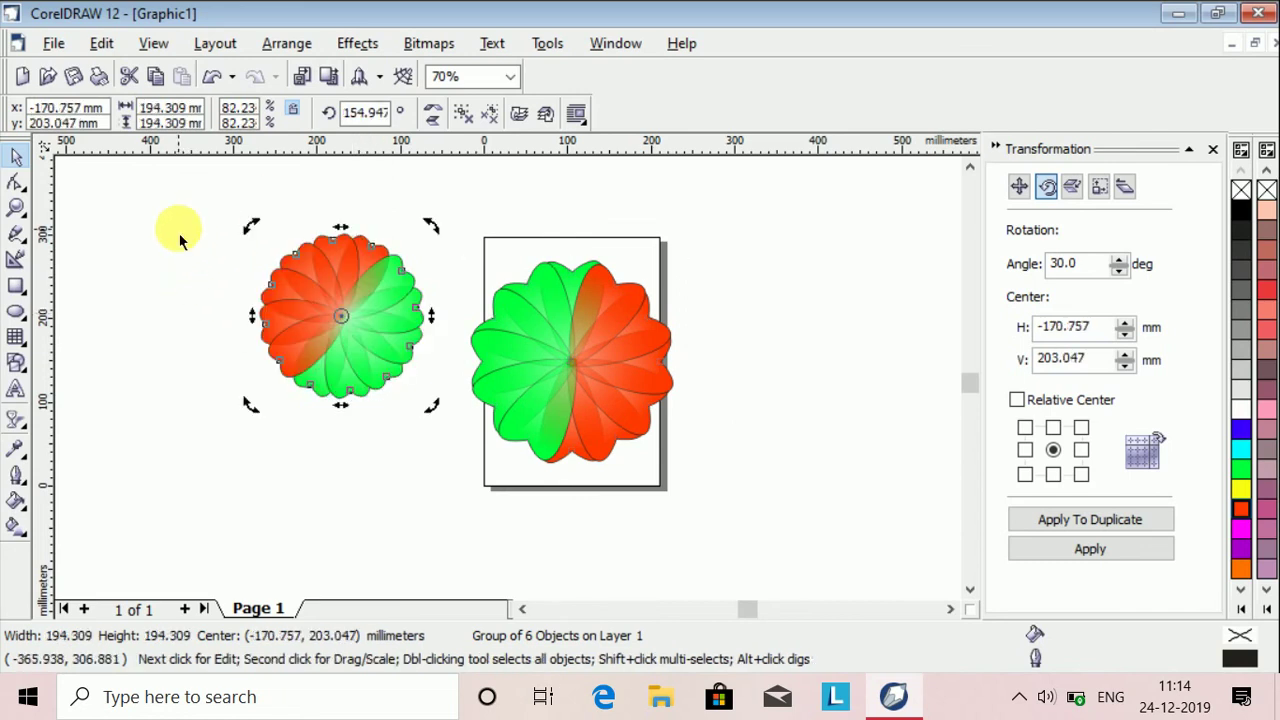
pyautogui.moveTo(343, 316)
pyautogui.mouseDown()
pyautogui.moveTo(189, 329)
pyautogui.moveTo(155, 318)
pyautogui.mouseUp()
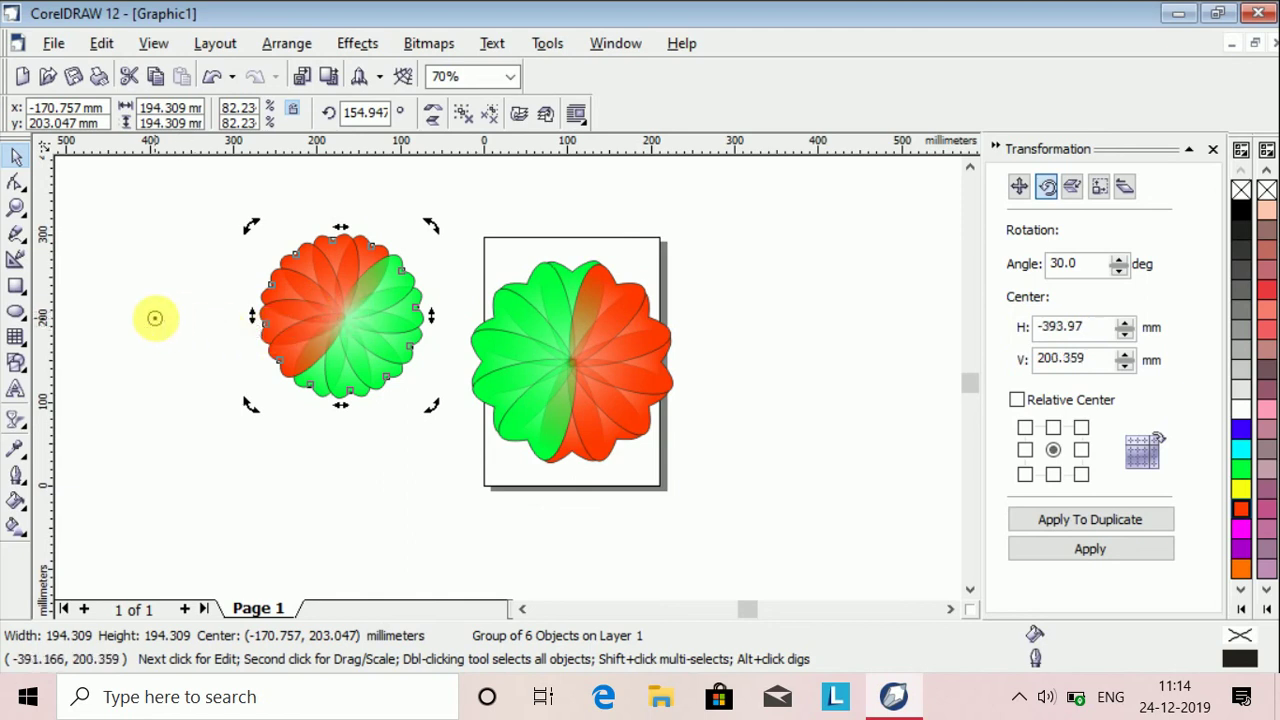
pyautogui.click(345, 305)
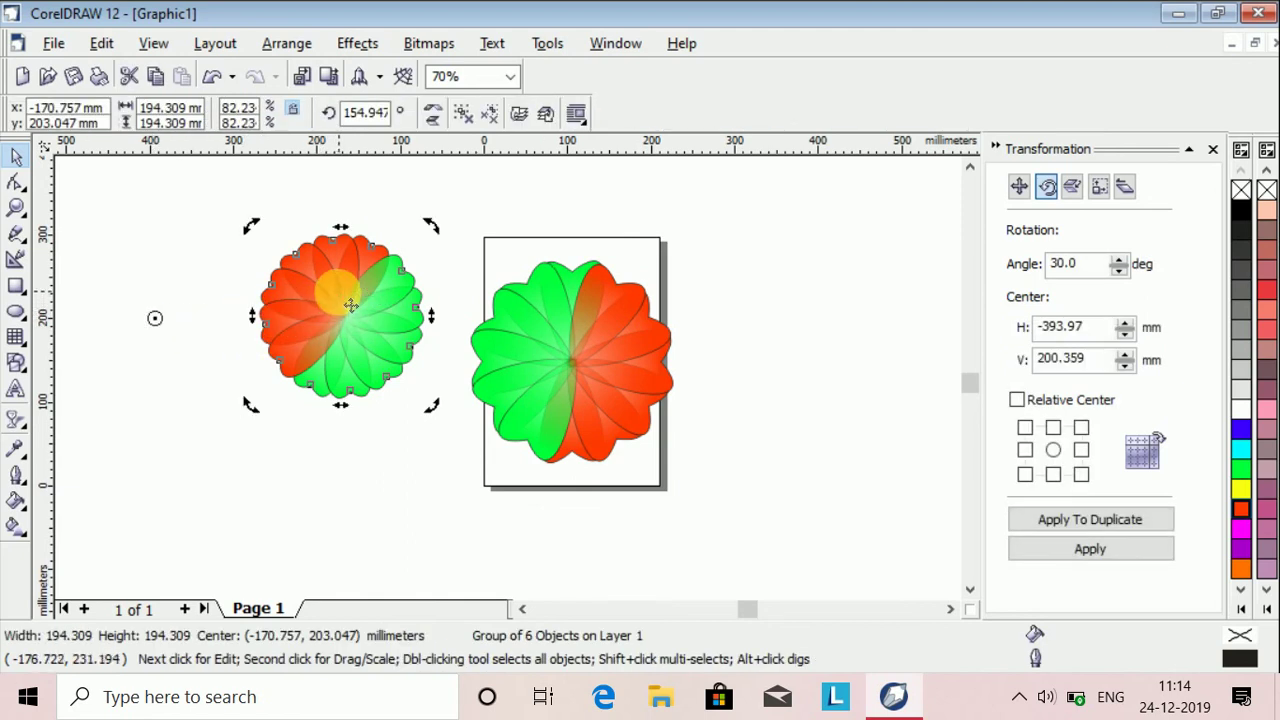
pyautogui.click(353, 302)
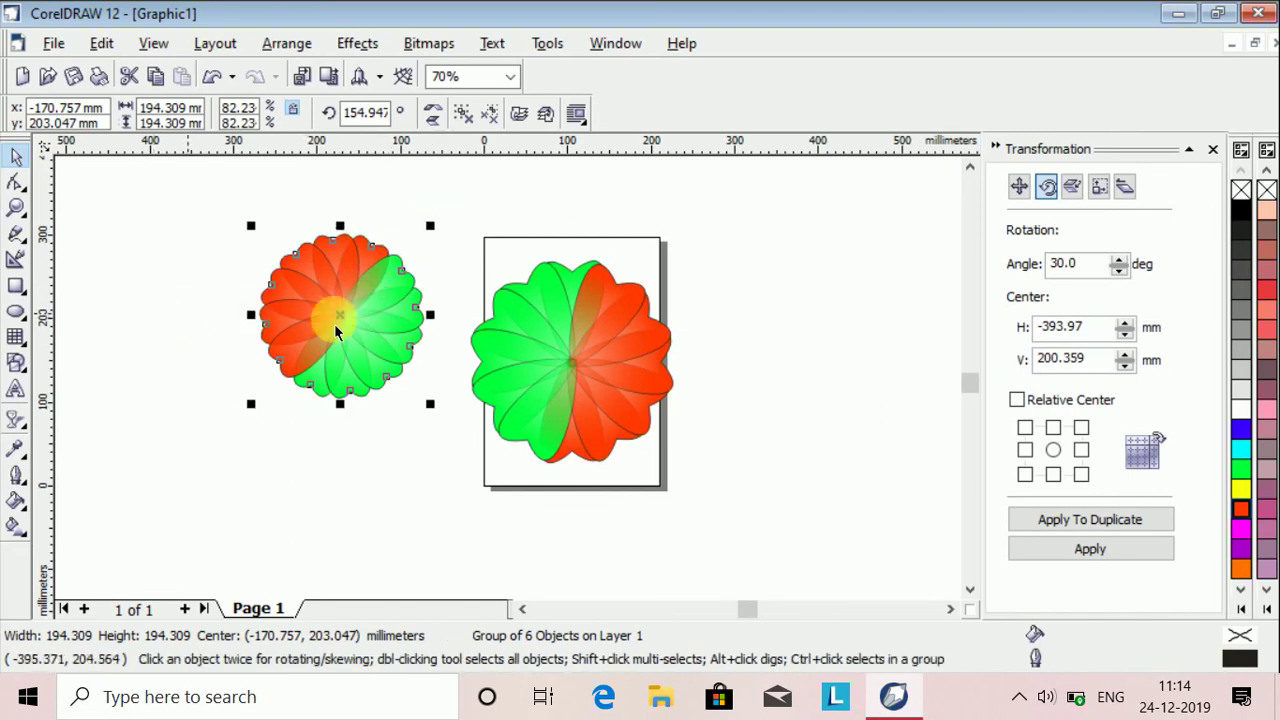
# Reposition the sample flower about 23 mm right and 27 mm down from its place beside the page, and select both flowers.
pyautogui.moveTo(388, 311); pyautogui.dragTo(461, 257)
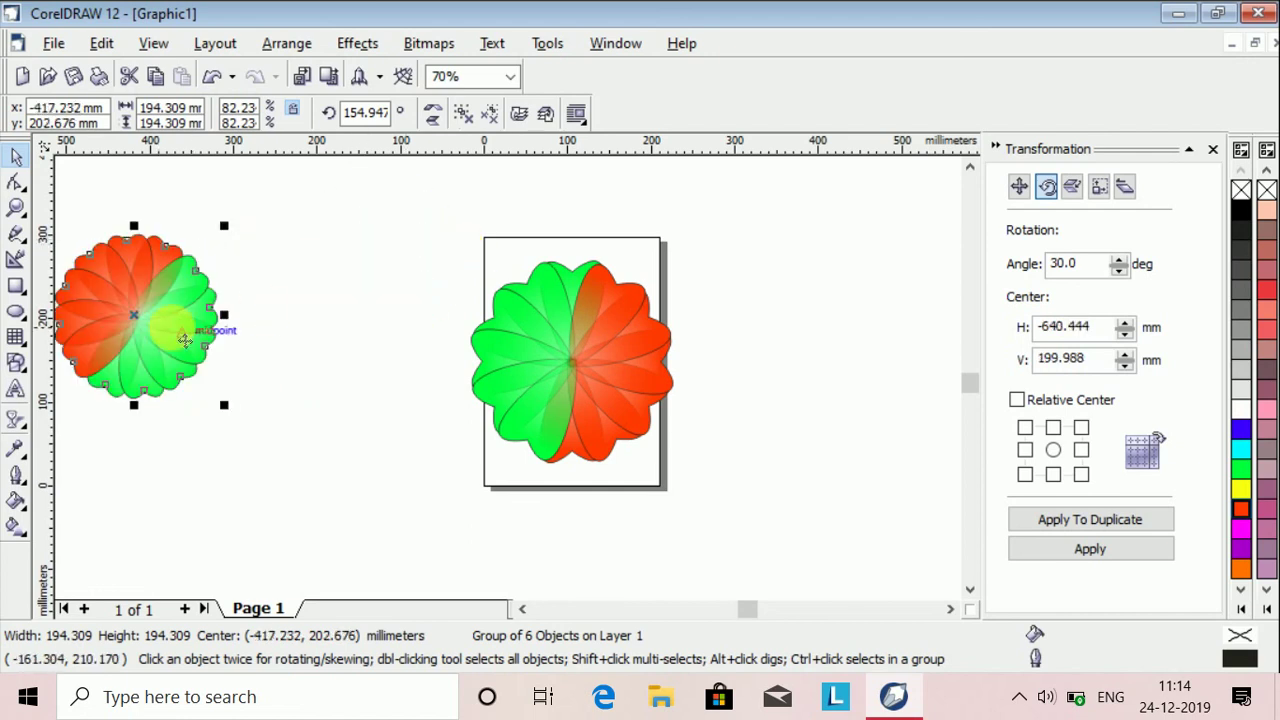
pyautogui.click(130, 306)
pyautogui.moveTo(245, 352); pyautogui.dragTo(375, 337)
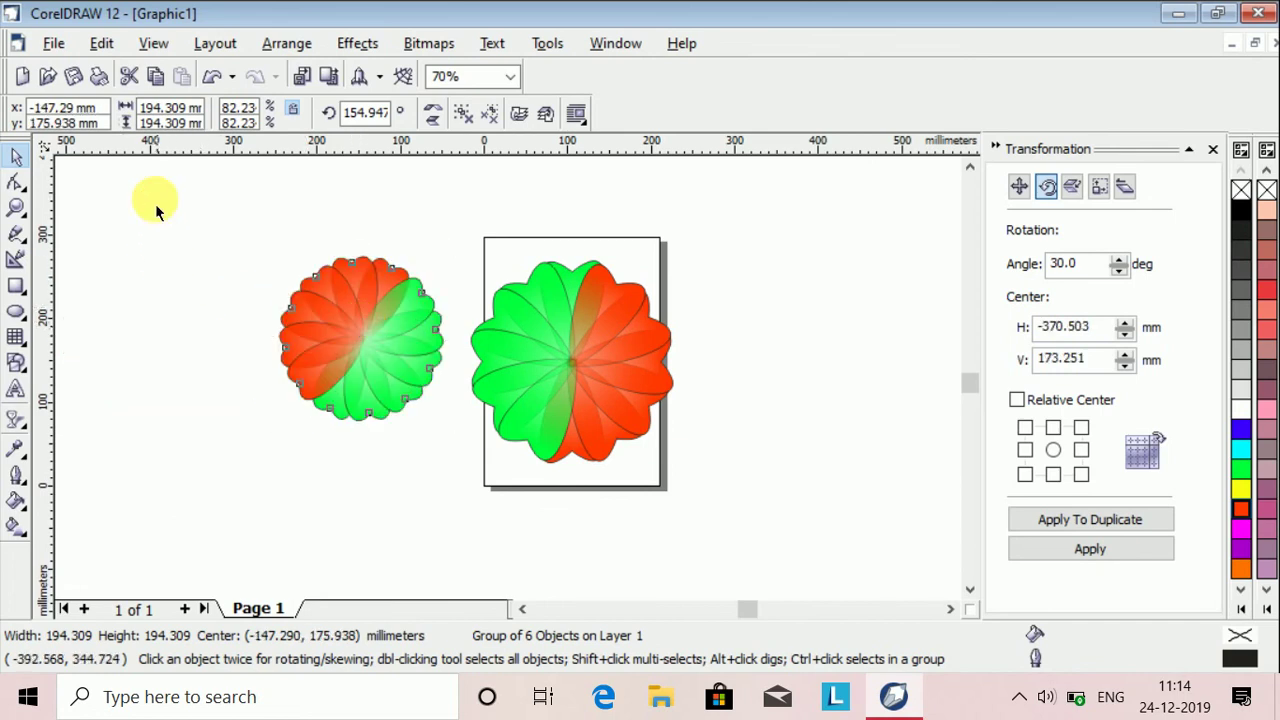
pyautogui.moveTo(402, 445); pyautogui.dragTo(840, 587)
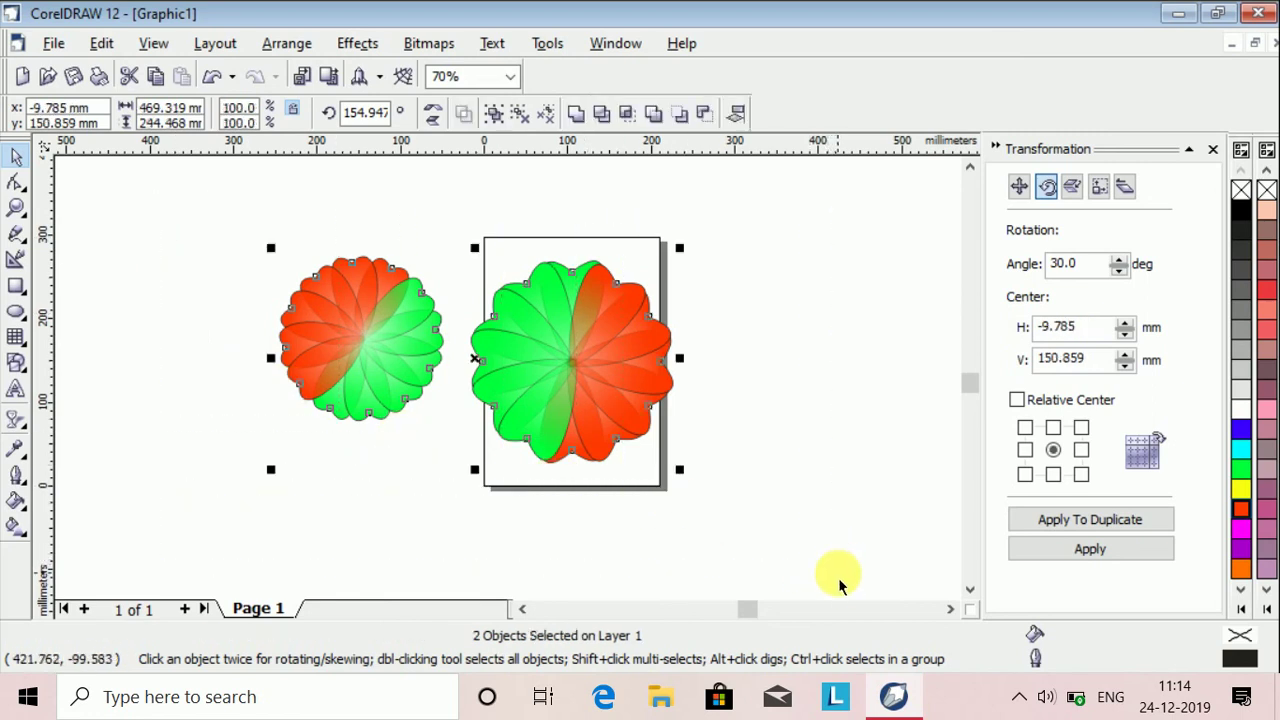